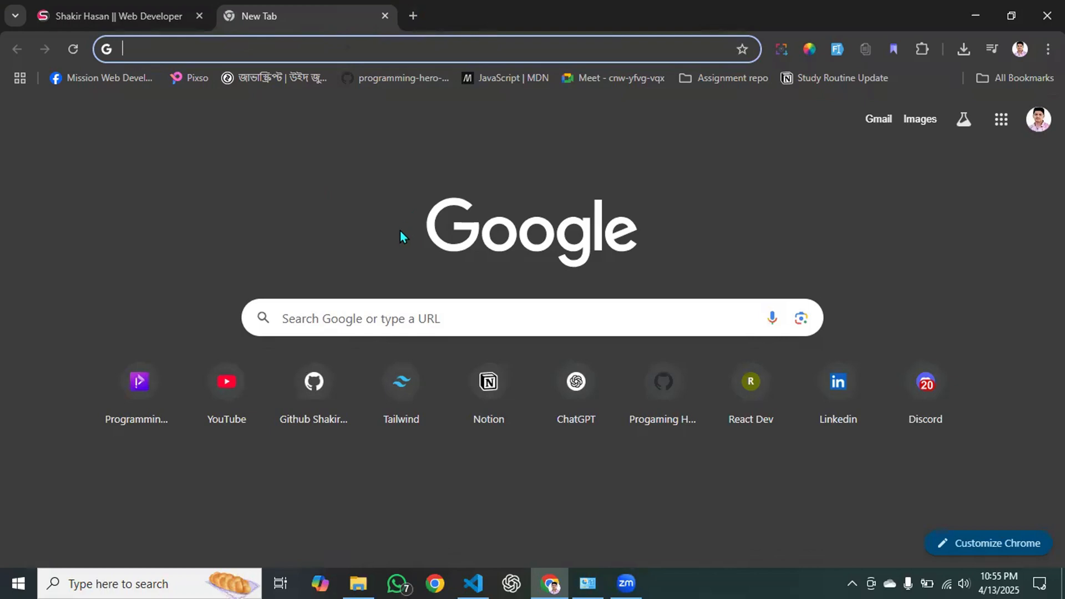
Search Google for the portfolio owner's full name plus "Web Developer" and check the results for the portfolio site
{"action": "left_click", "coordinate": [114, 15]}
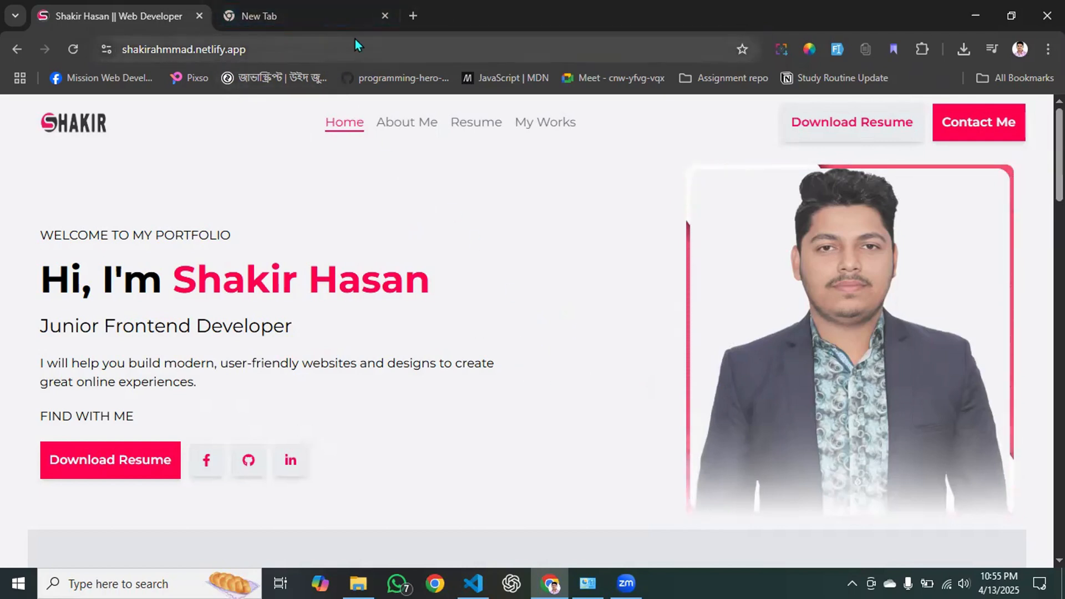
{"action": "left_click", "coordinate": [314, 10]}
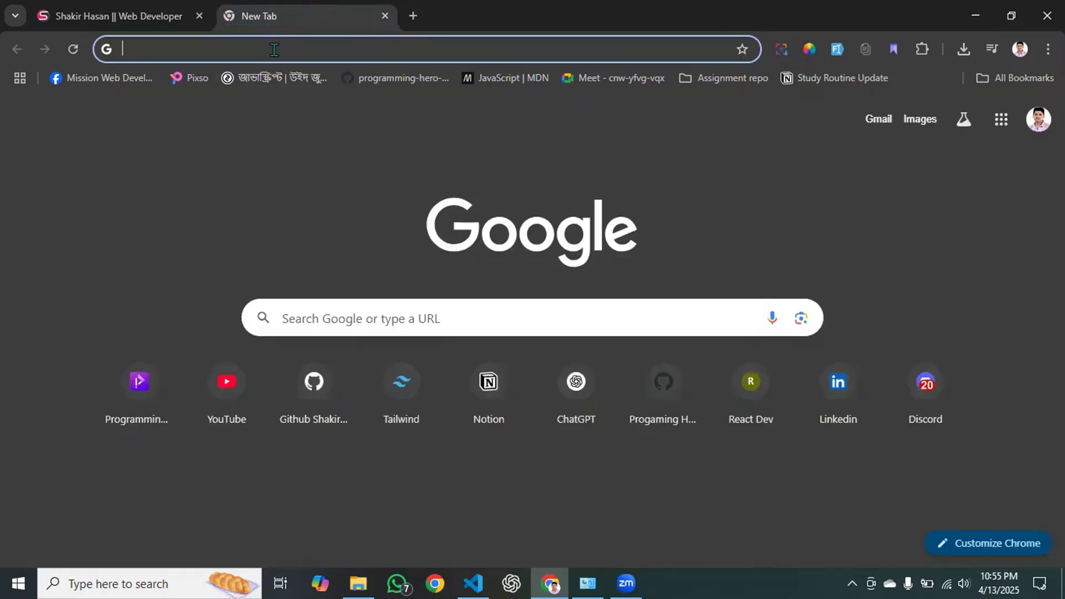
{"action": "left_click", "coordinate": [330, 48]}
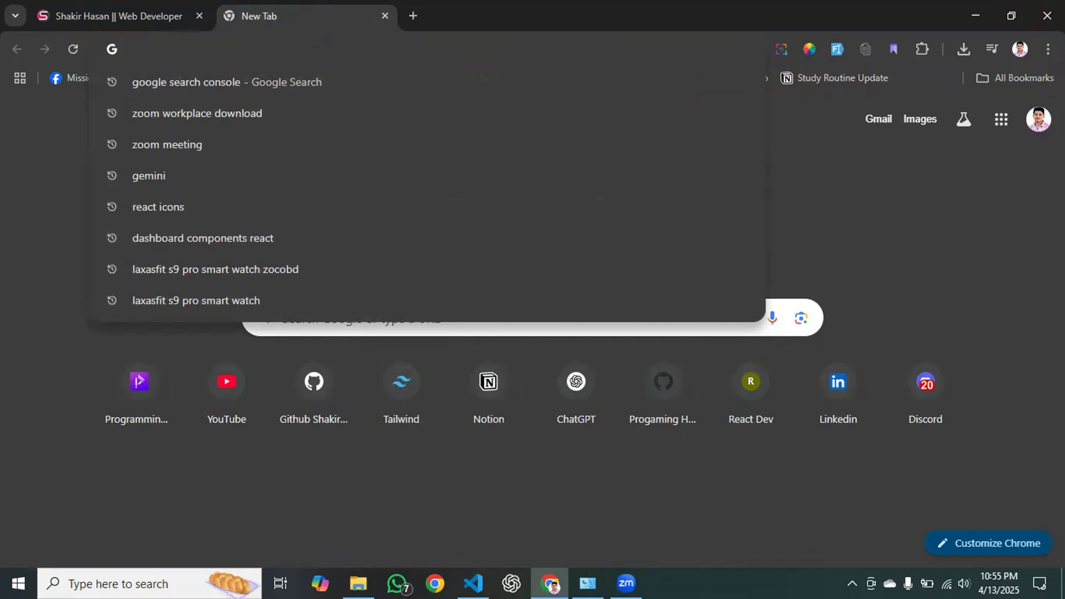
{"action": "type", "text": "Shakir"}
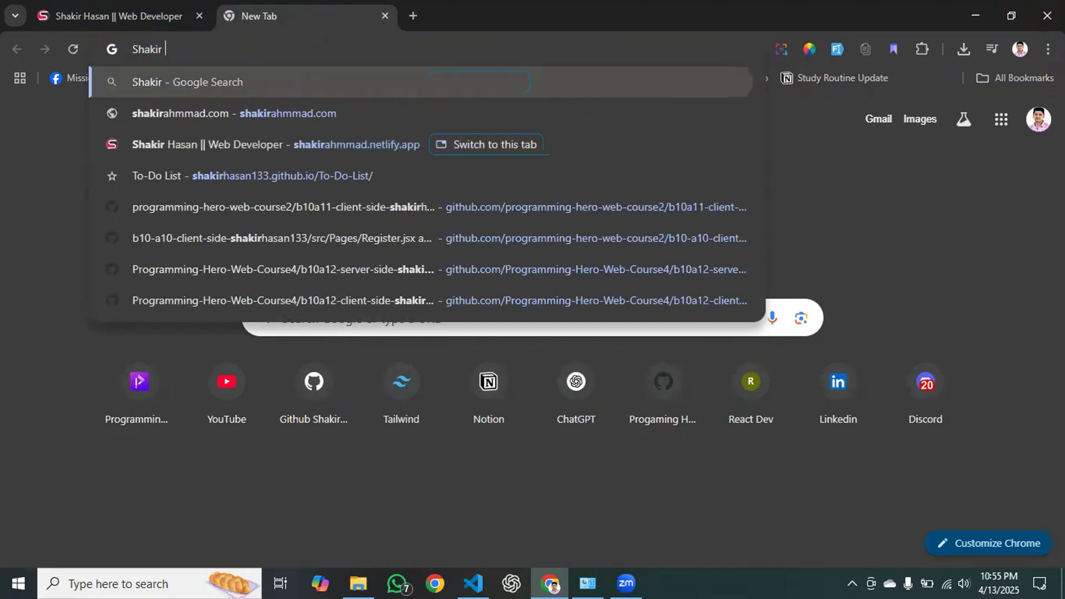
{"action": "type", "text": " Has"}
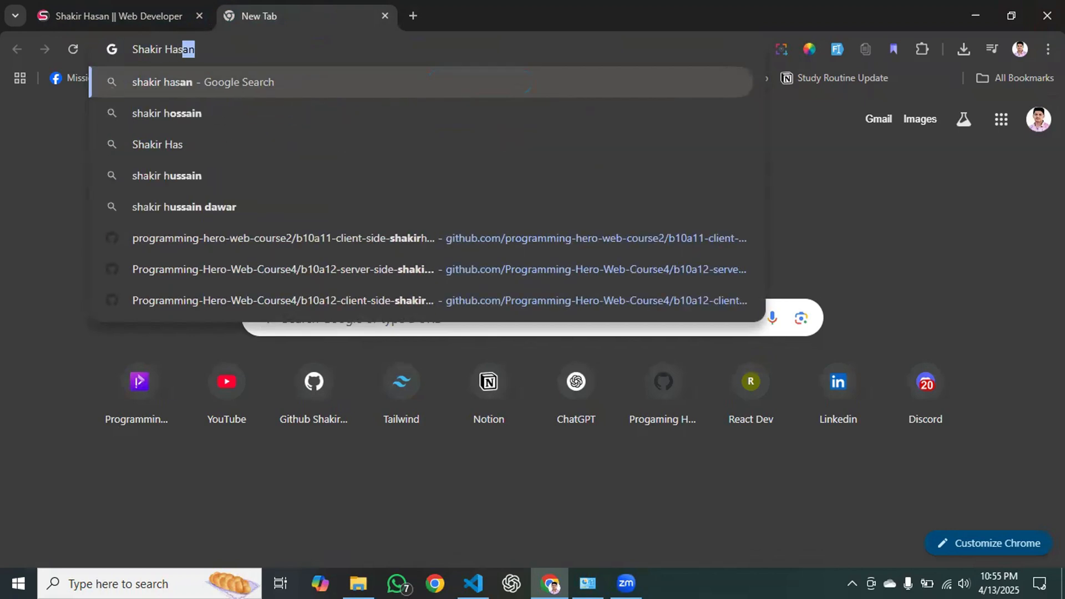
{"action": "type", "text": "an Web Developer"}
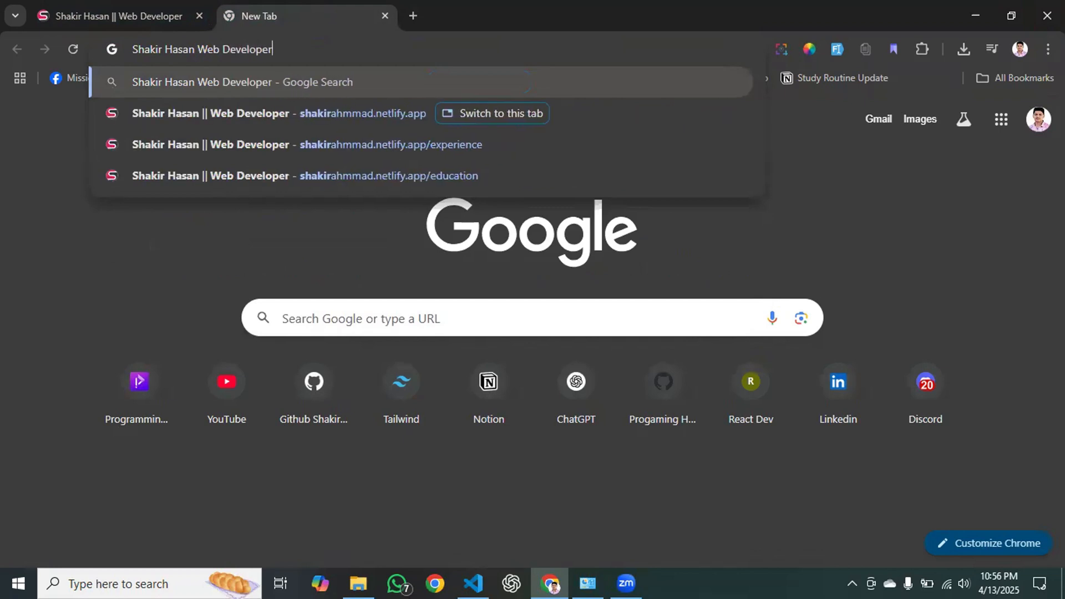
{"action": "key", "text": "Return"}
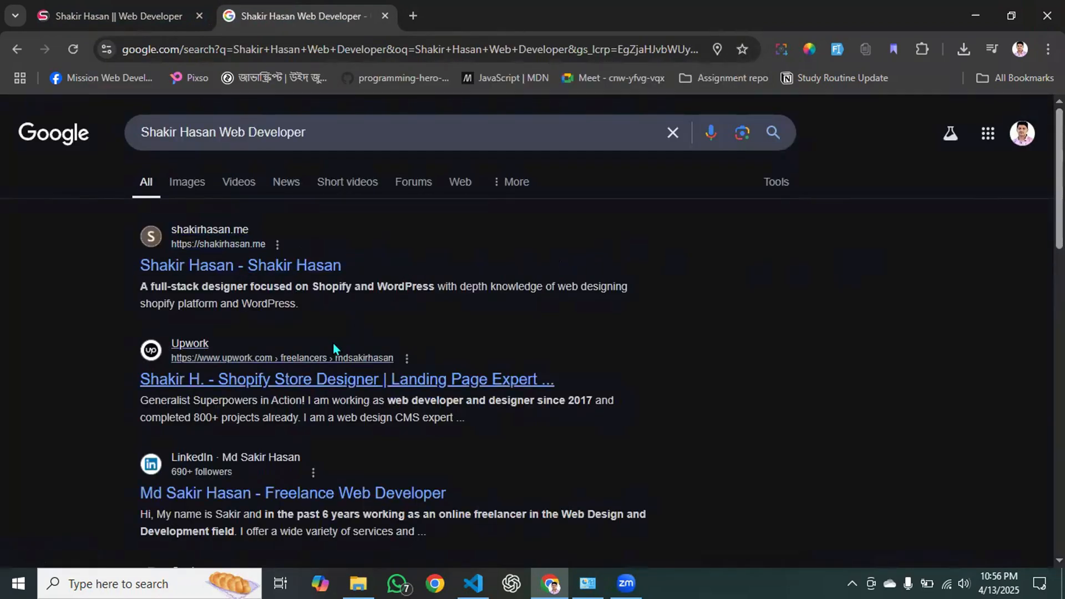
{"action": "scroll", "coordinate": [405, 342], "scroll_direction": "down", "scroll_amount": 3}
{"action": "scroll", "coordinate": [391, 377], "scroll_direction": "down", "scroll_amount": 4}
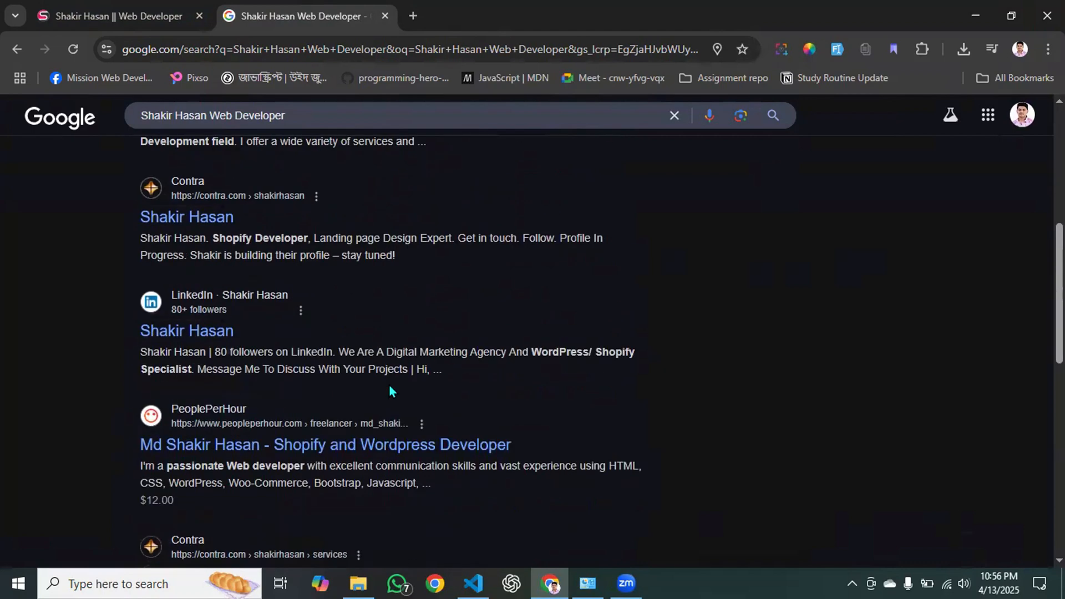
{"action": "scroll", "coordinate": [388, 384], "scroll_direction": "up", "scroll_amount": 8}
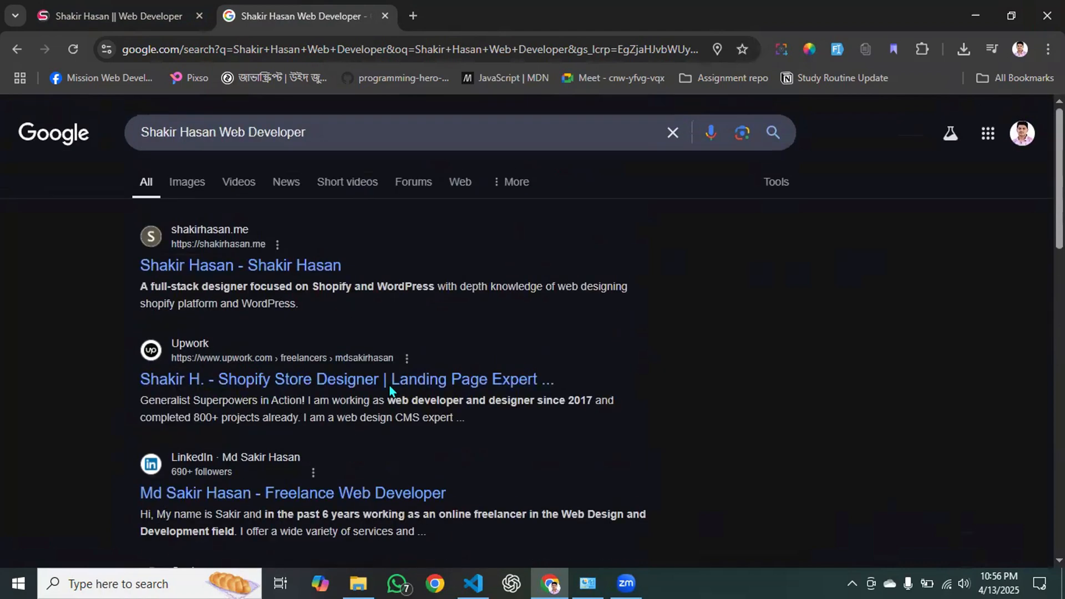
Search for "google search console" in a new tab, open Google Search Console Tools and start the console
{"action": "left_click", "coordinate": [413, 16]}
{"action": "left_click", "coordinate": [399, 47]}
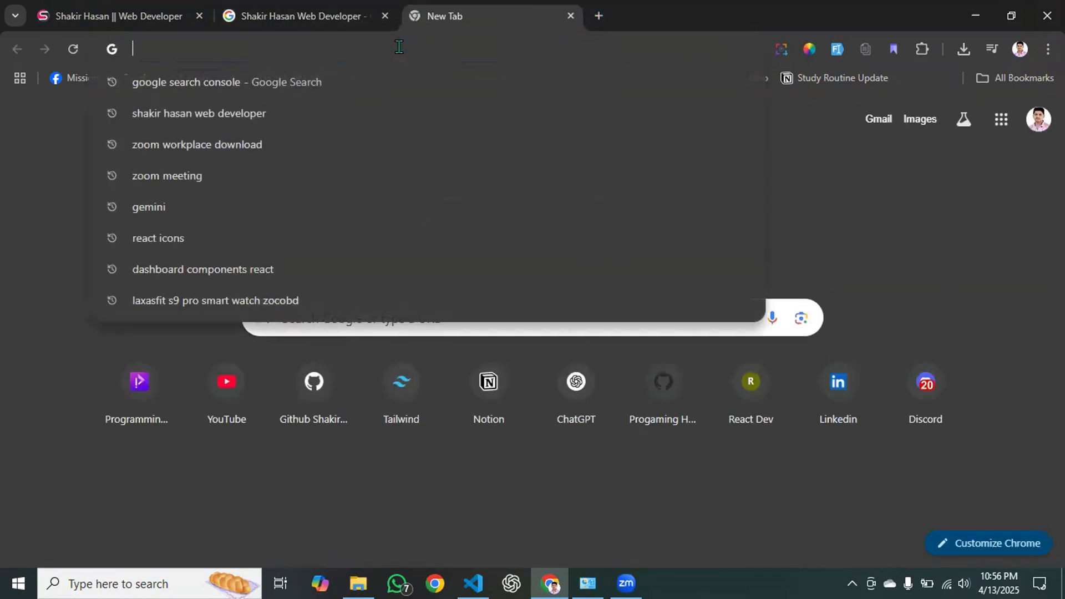
{"action": "type", "text": "go"}
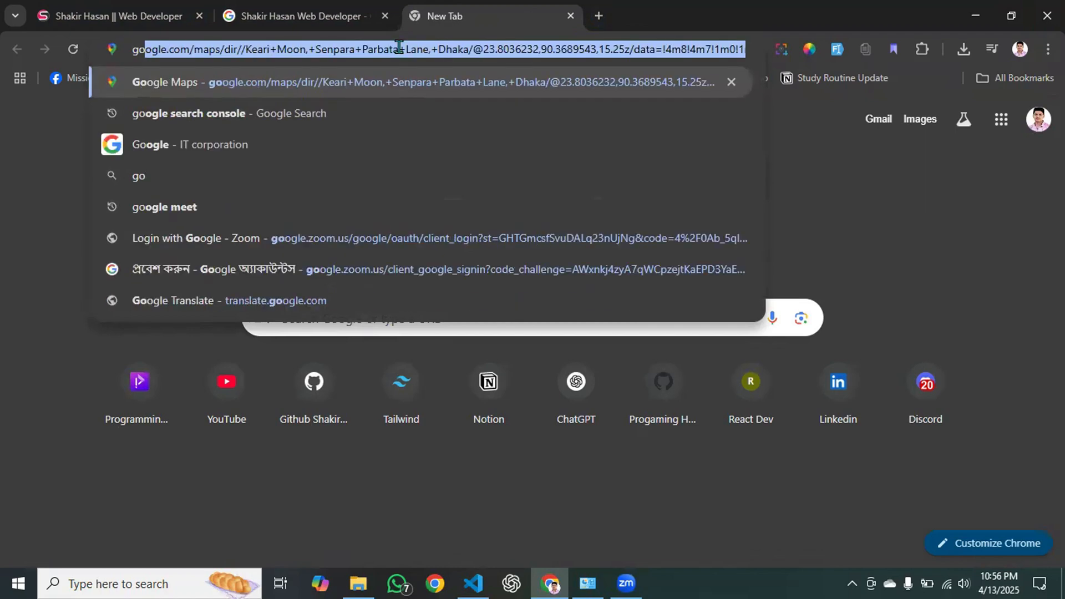
{"action": "type", "text": "ogle ser"}
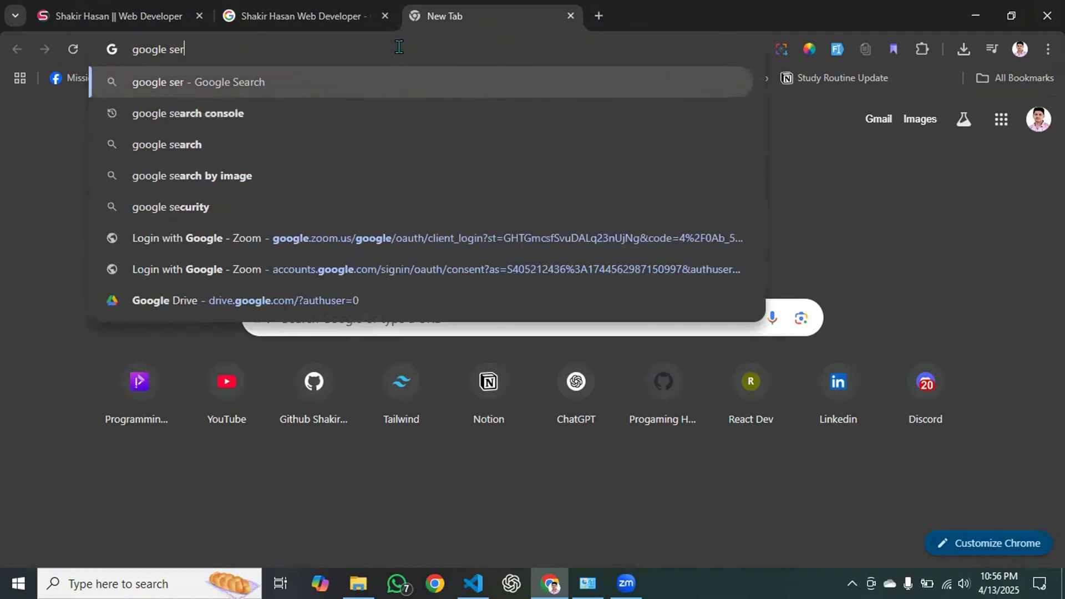
{"action": "key", "text": "BackSpace"}
{"action": "type", "text": "arch"}
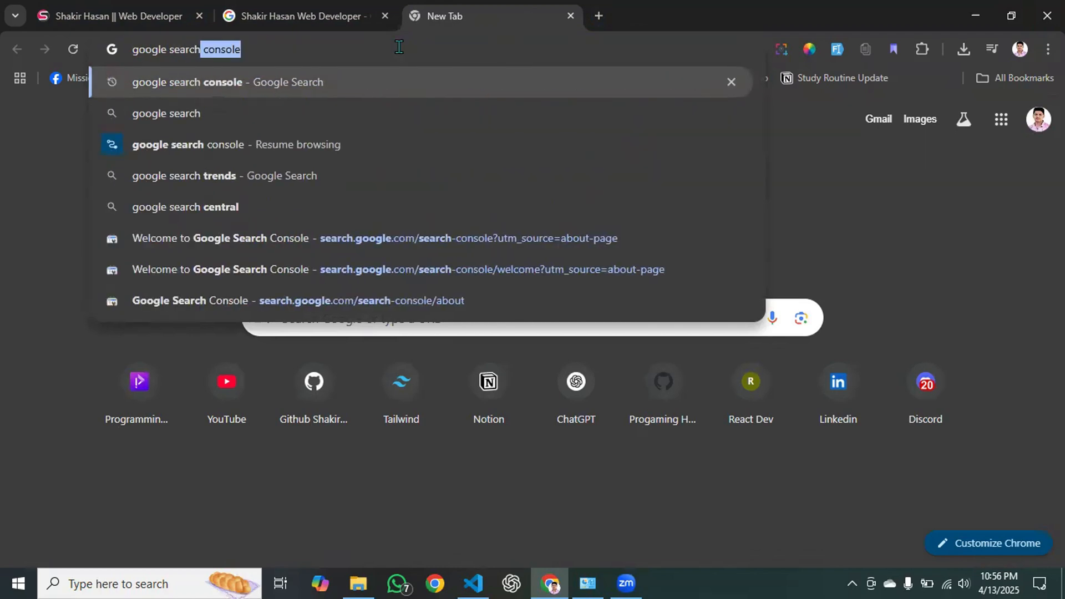
{"action": "key", "text": "Return"}
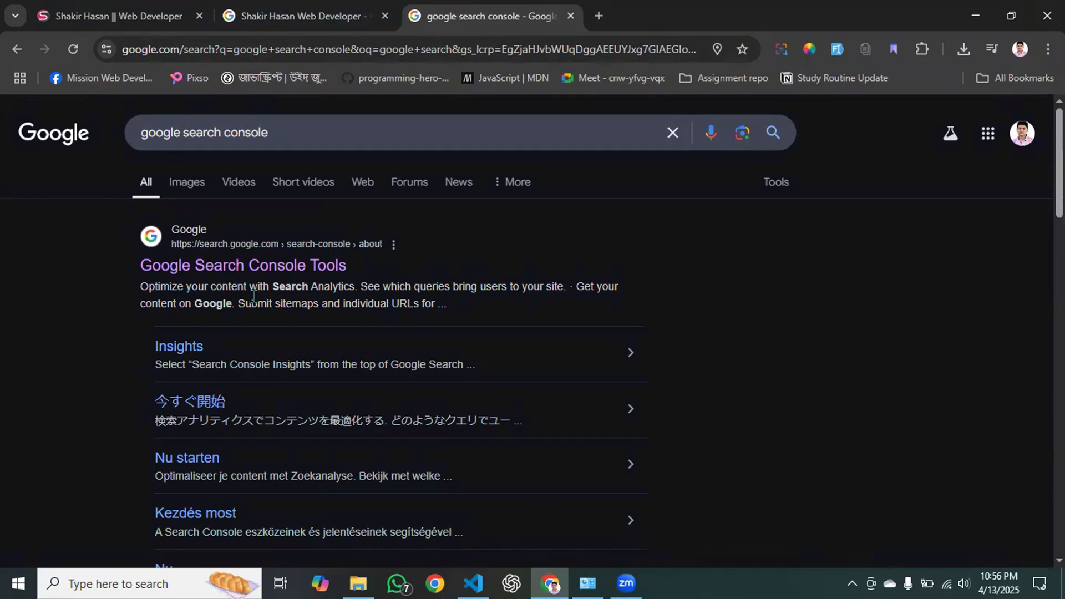
{"action": "left_click", "coordinate": [258, 265]}
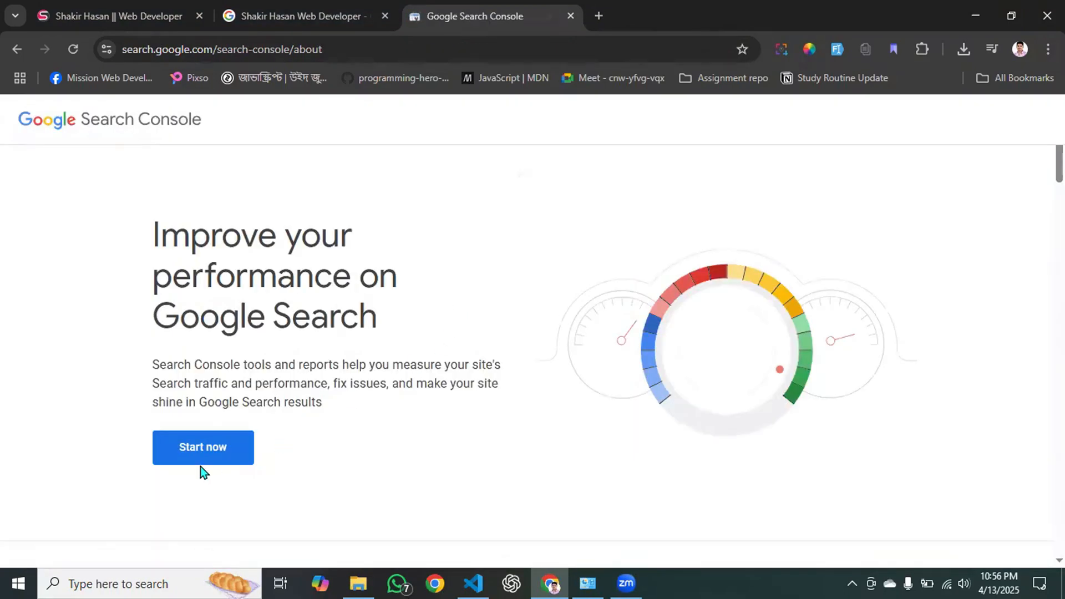
{"action": "left_click", "coordinate": [204, 452]}
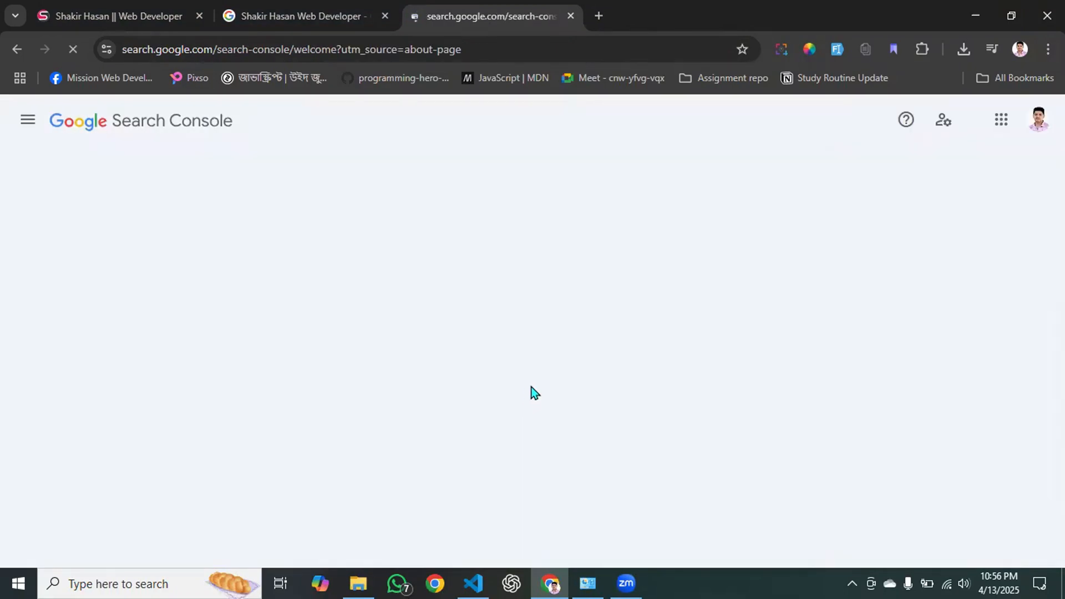
Add a URL prefix property using the address copied from the open portfolio site and continue to ownership verification
{"action": "scroll", "coordinate": [709, 399], "scroll_direction": "down", "scroll_amount": 1}
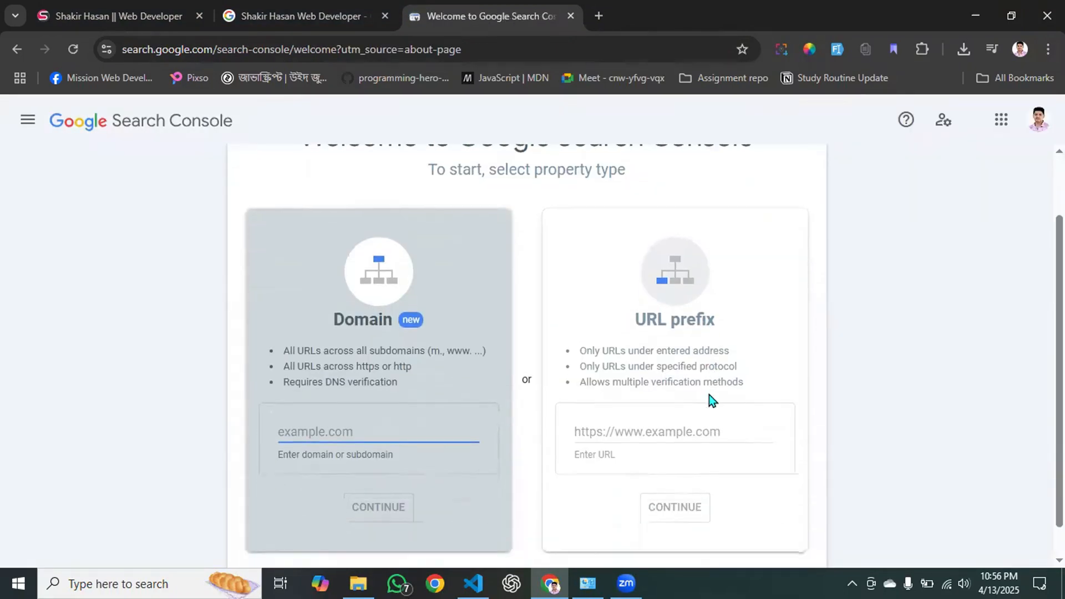
{"action": "left_click", "coordinate": [649, 430]}
{"action": "left_click", "coordinate": [122, 15]}
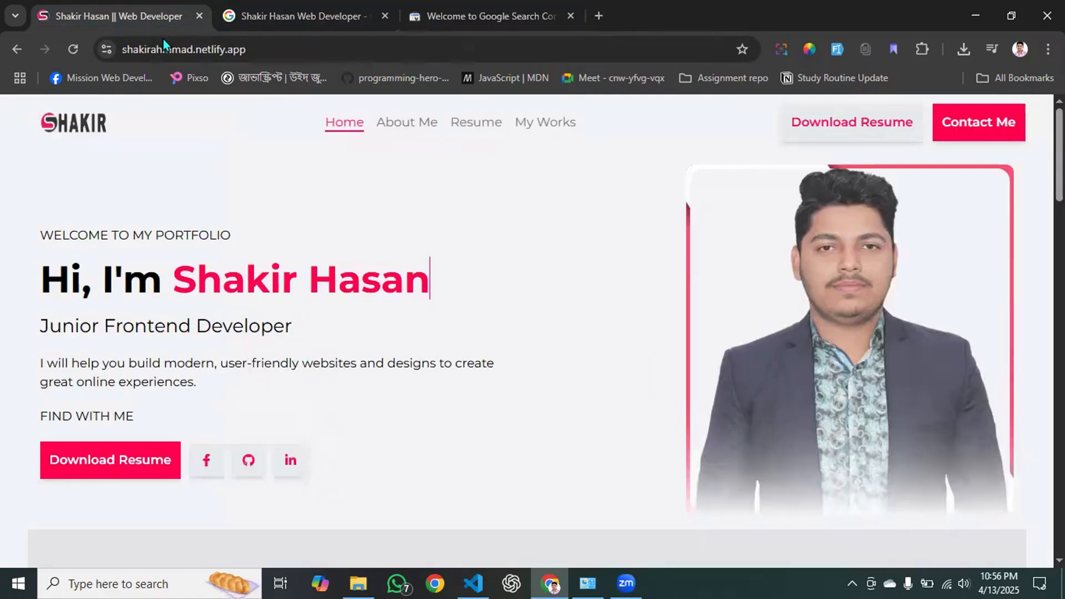
{"action": "left_click", "coordinate": [288, 49]}
{"action": "key", "text": "ctrl+c"}
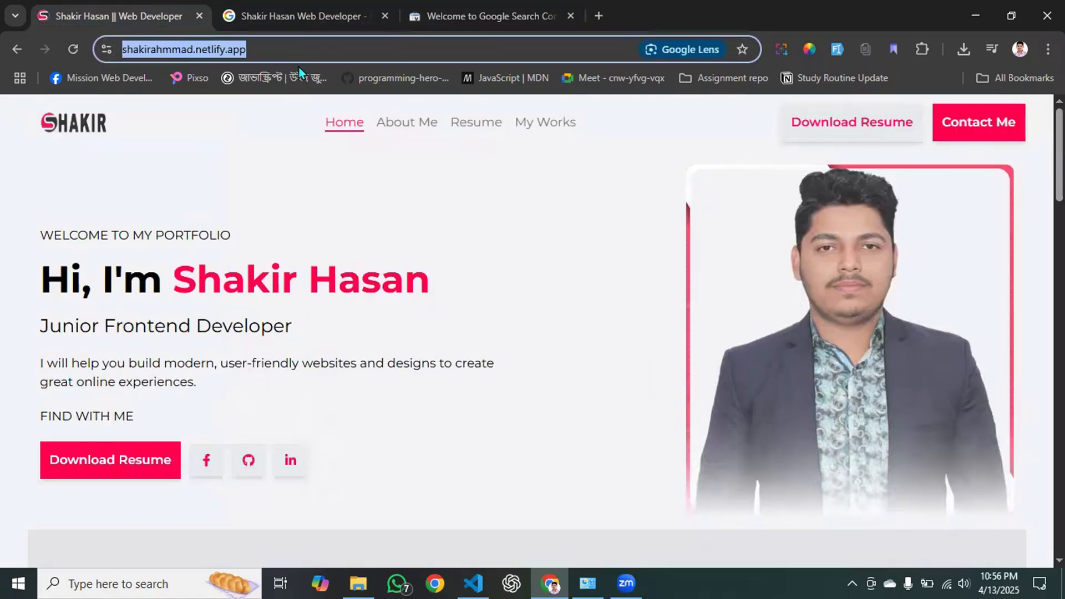
{"action": "left_click", "coordinate": [482, 16]}
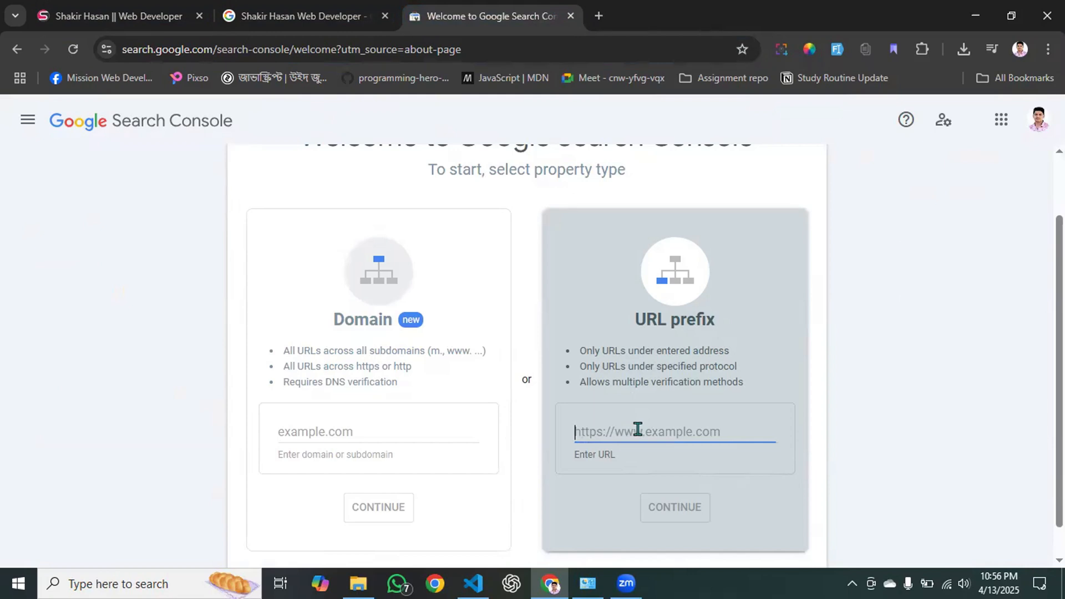
{"action": "key", "text": "ctrl+v"}
{"action": "left_click", "coordinate": [669, 506]}
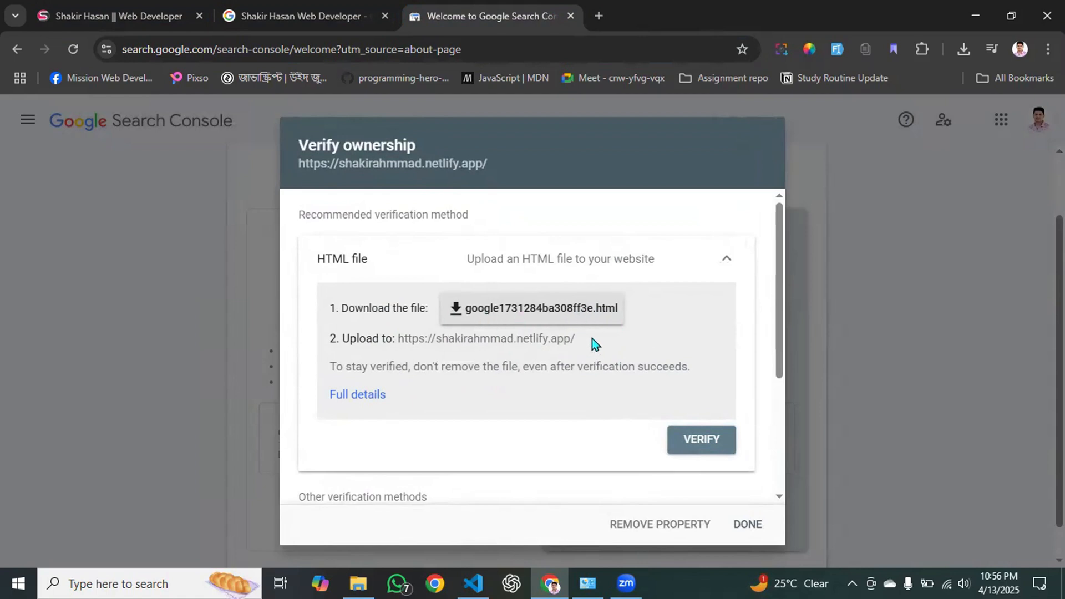
Choose the HTML tag verification method and copy its google-site-verification meta tag
{"action": "left_click", "coordinate": [657, 269]}
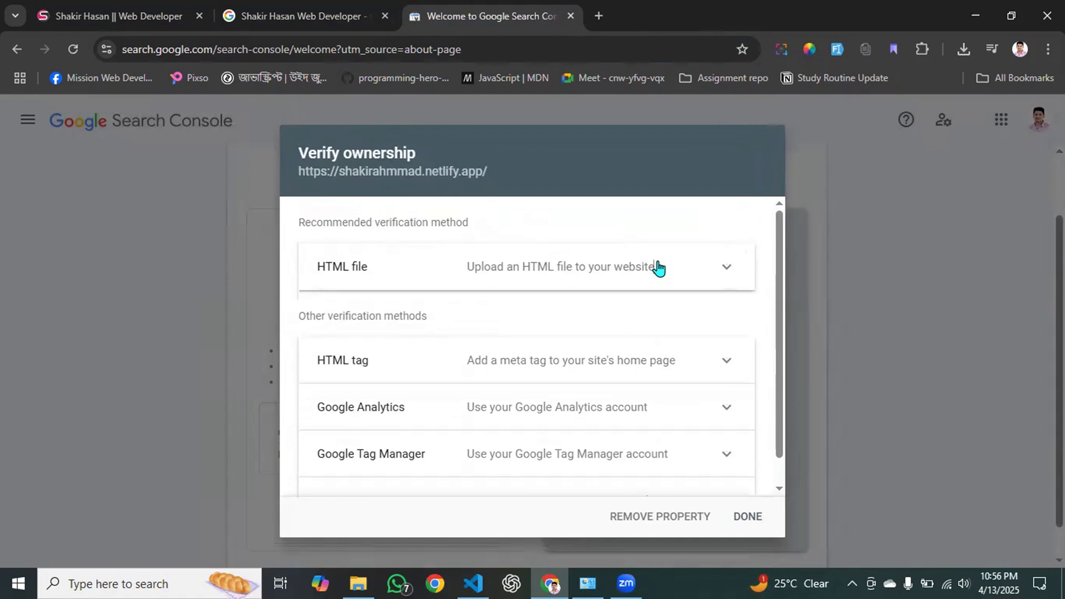
{"action": "scroll", "coordinate": [343, 370], "scroll_direction": "down", "scroll_amount": 1}
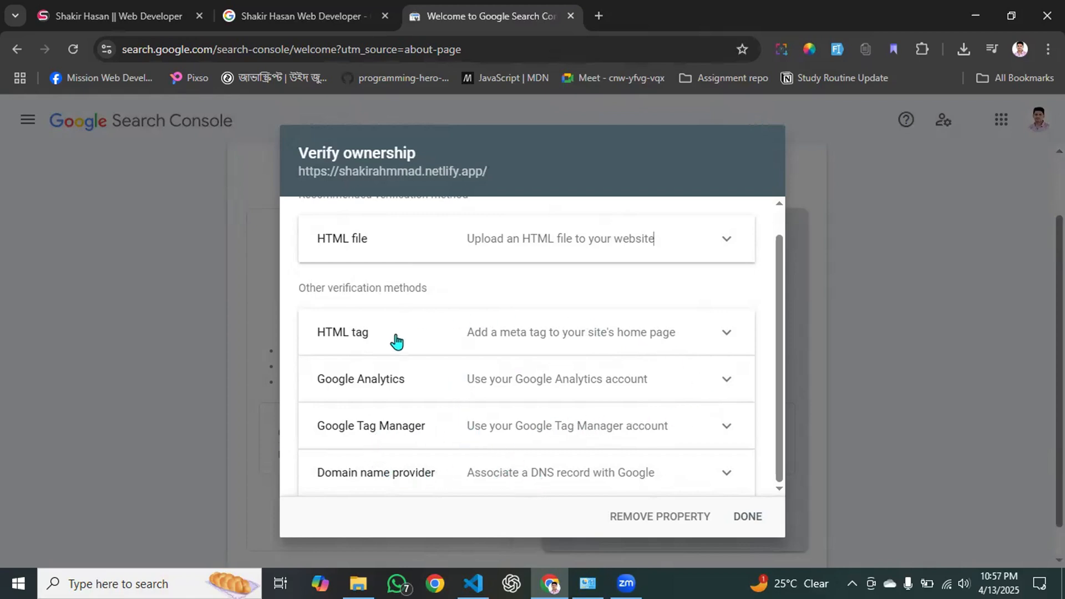
{"action": "left_click", "coordinate": [534, 336]}
{"action": "scroll", "coordinate": [561, 389], "scroll_direction": "down", "scroll_amount": 2}
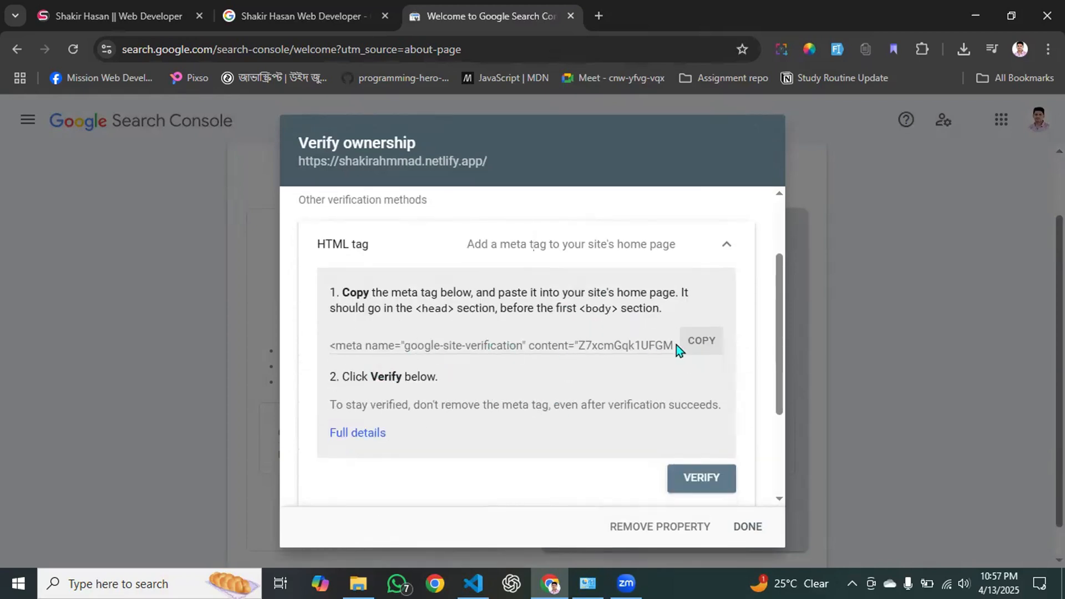
{"action": "left_click", "coordinate": [699, 348]}
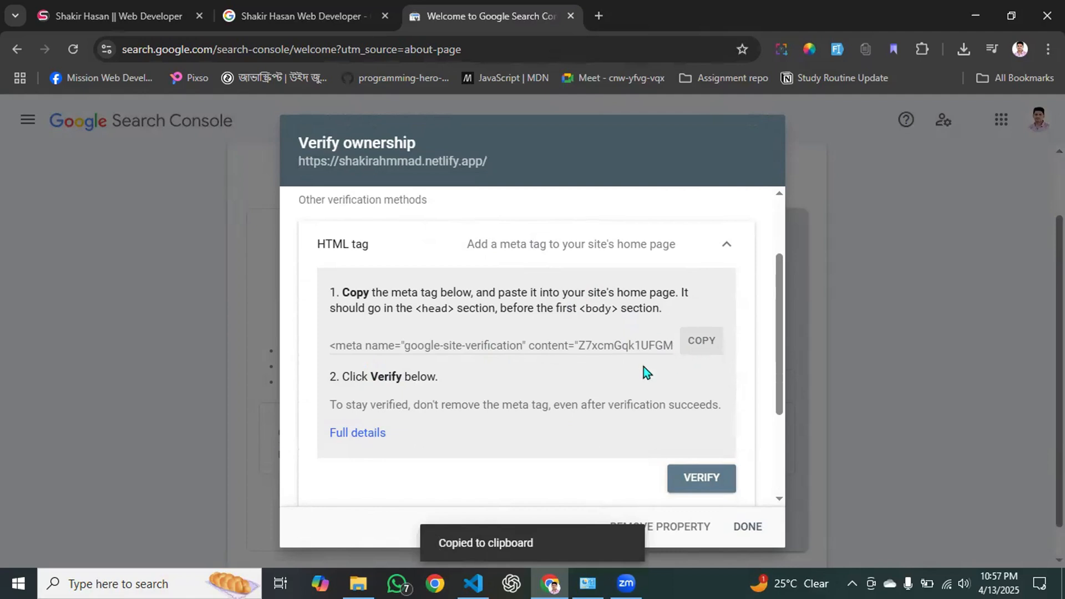
Switch to Visual Studio Code, close the terminal panel and open the project's index.html
{"action": "left_click", "coordinate": [471, 582]}
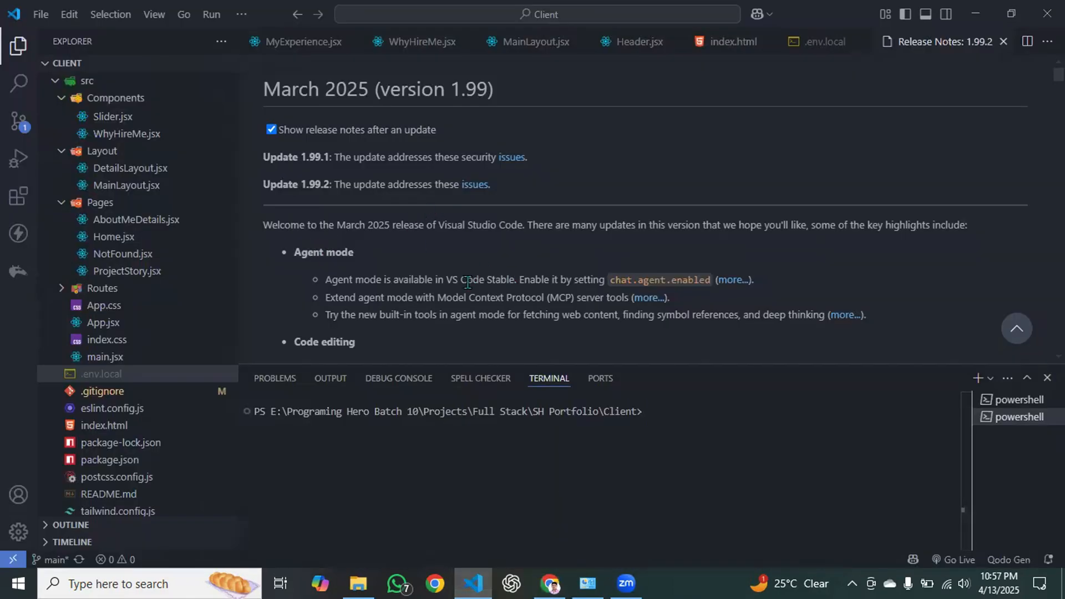
{"action": "left_click", "coordinate": [1047, 378]}
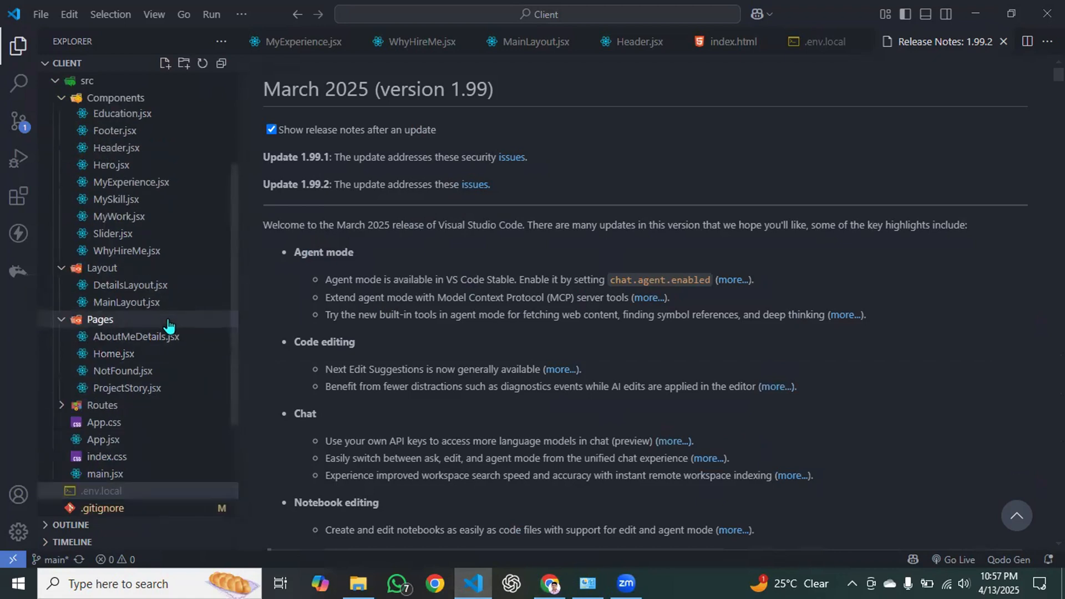
{"action": "scroll", "coordinate": [175, 389], "scroll_direction": "up", "scroll_amount": 1}
{"action": "scroll", "coordinate": [175, 389], "scroll_direction": "down", "scroll_amount": 3}
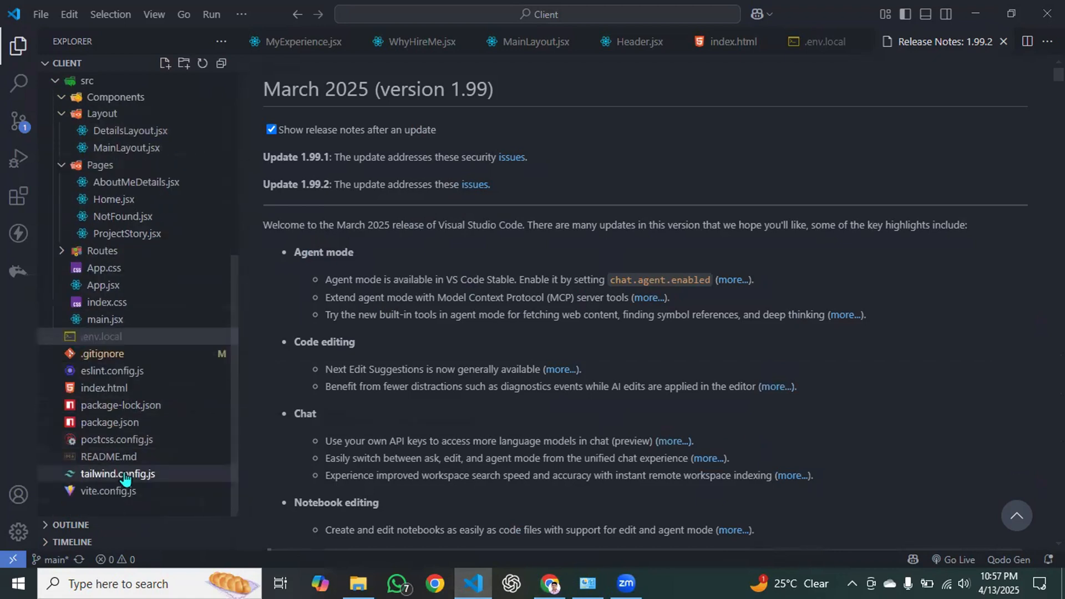
{"action": "left_click", "coordinate": [111, 388]}
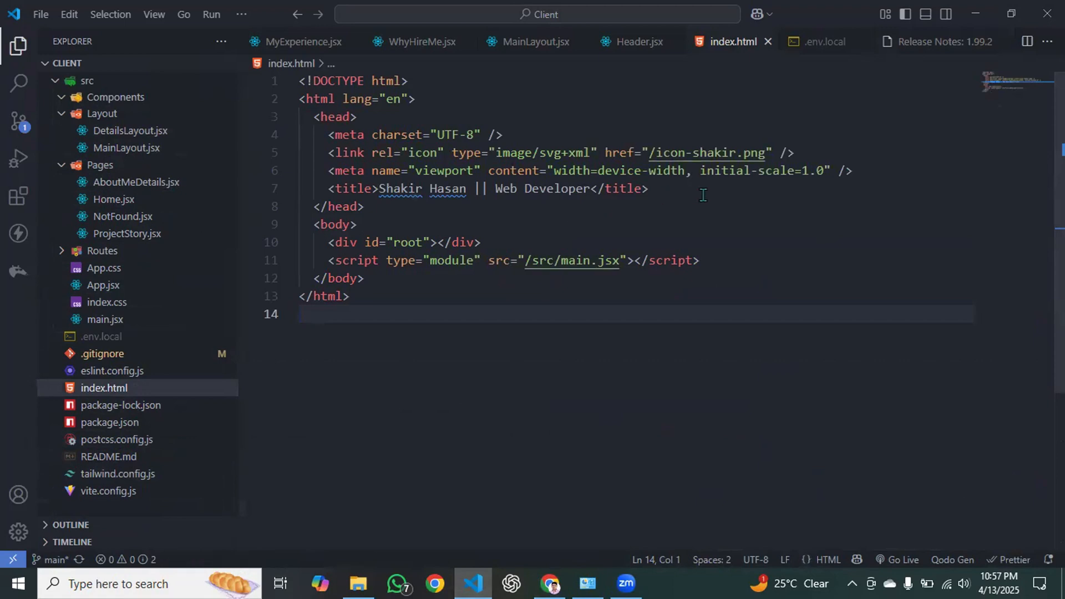
Paste the meta tag with the site verification token on a new line after the viewport meta tag and save index.html
{"action": "left_click", "coordinate": [865, 171]}
{"action": "key", "text": "Return"}
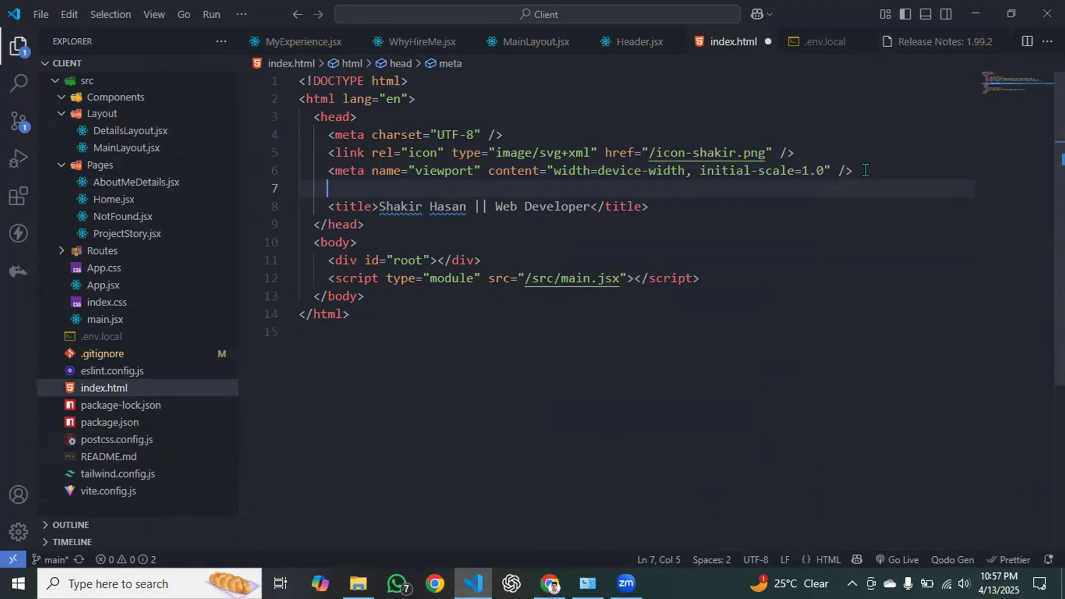
{"action": "key", "text": "ctrl+v"}
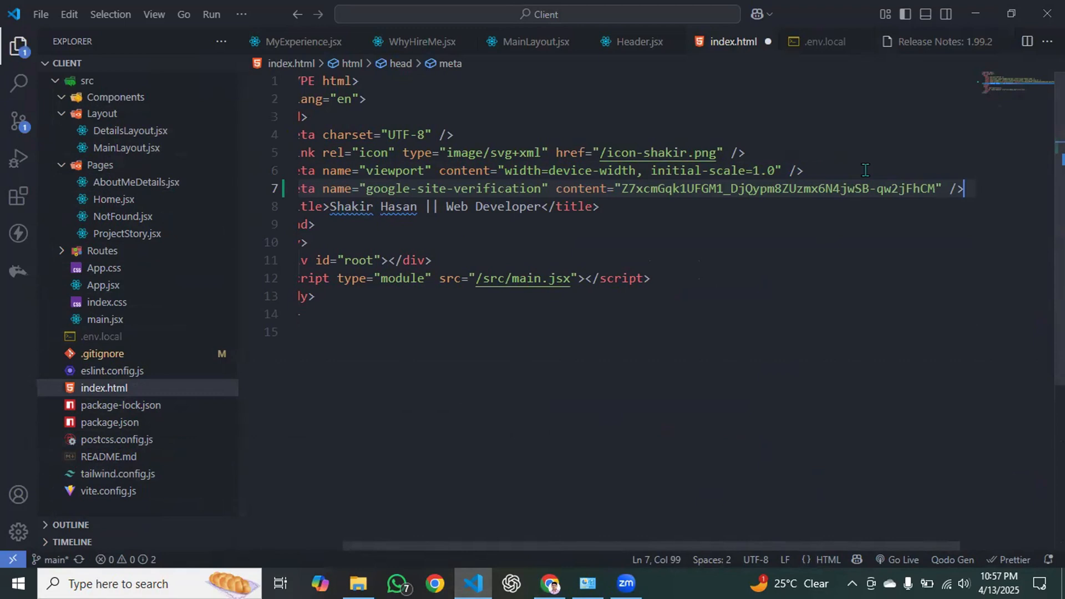
{"action": "key", "text": "ctrl+s"}
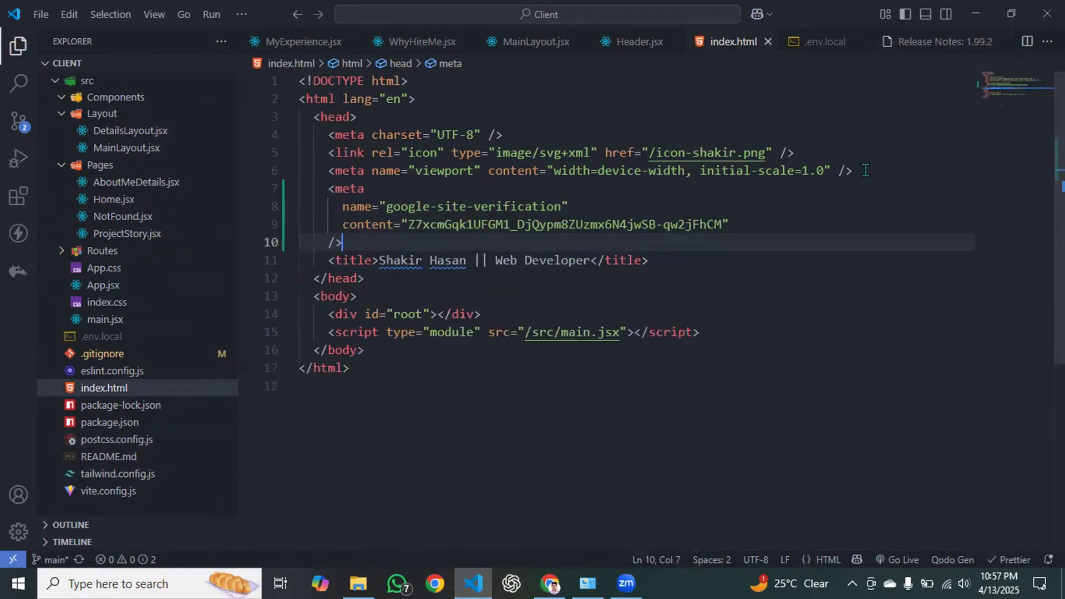
Build the project with npm run build in the terminal, and open the site's Netlify Deploys page in Chrome
{"action": "key", "text": "ctrl+grave"}
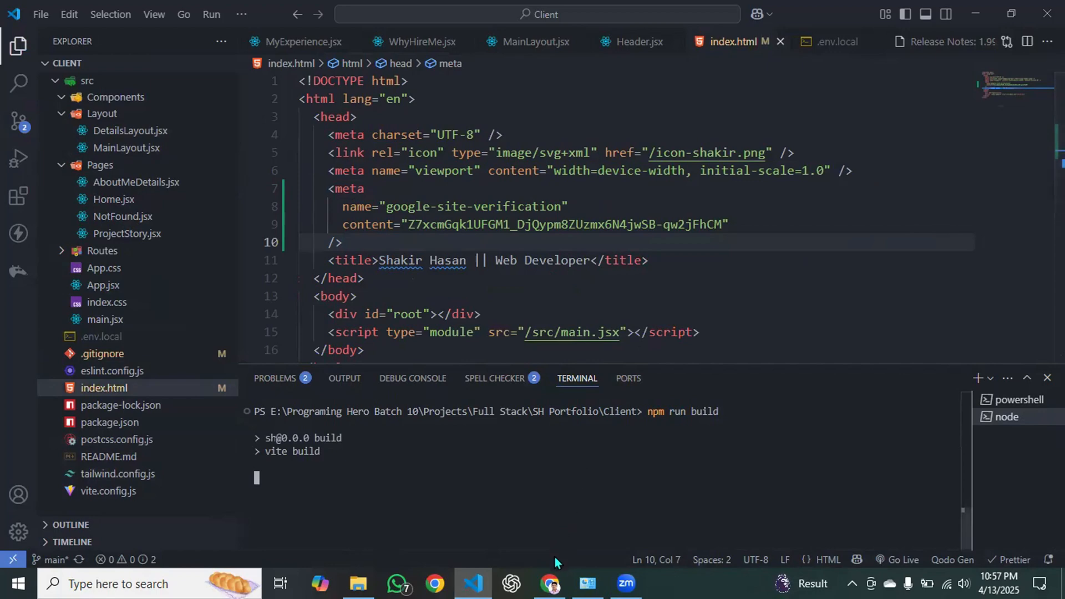
{"action": "mouse_move", "coordinate": [549, 582]}
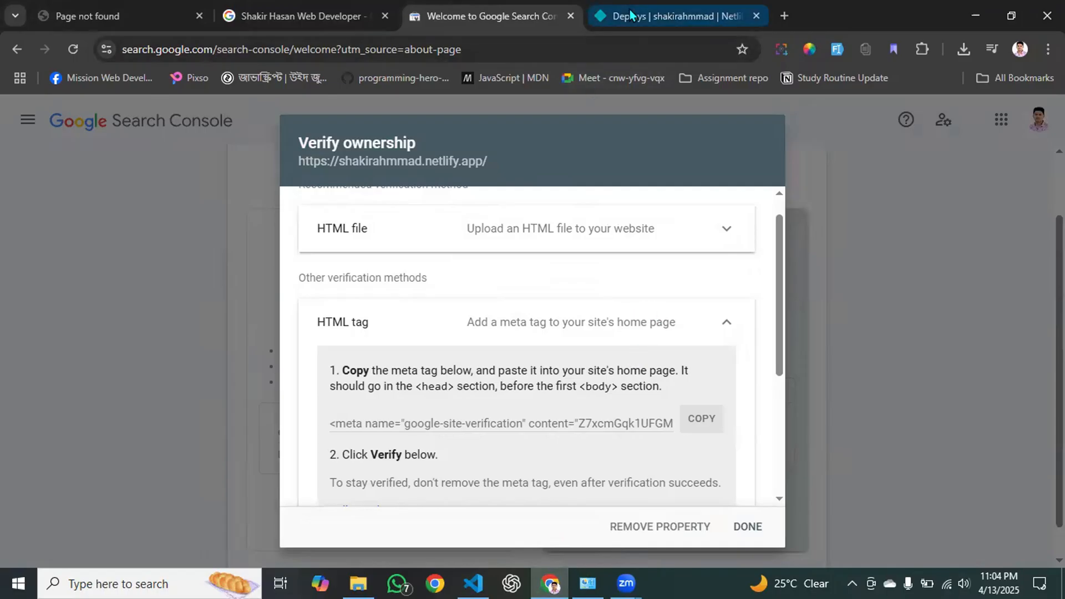
{"action": "left_click", "coordinate": [630, 9]}
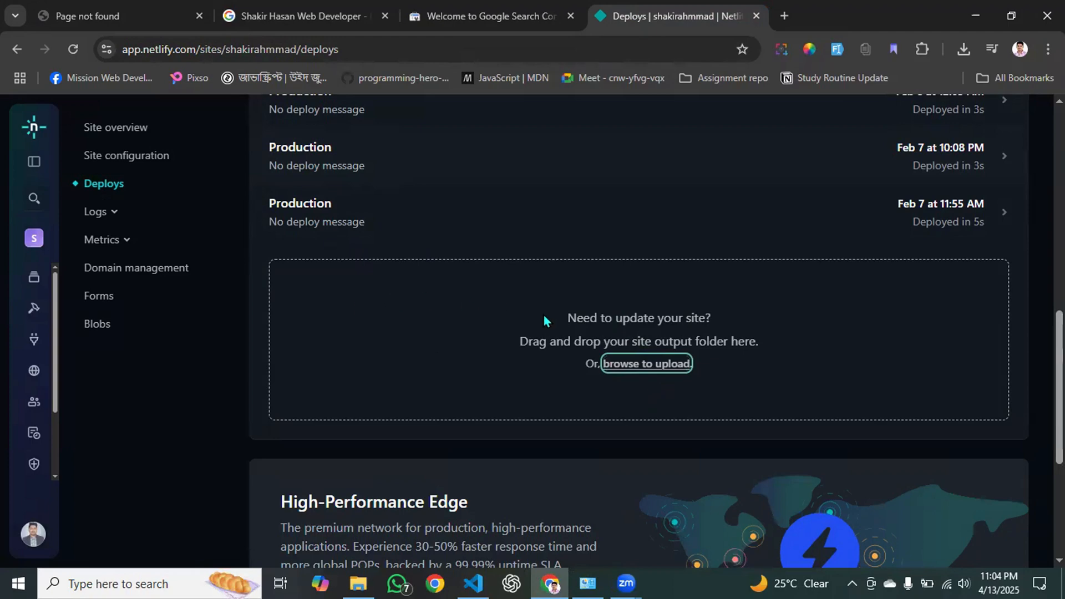
Upload the project's dist folder from the Client directory to Netlify as a new production deploy
{"action": "left_click", "coordinate": [641, 369]}
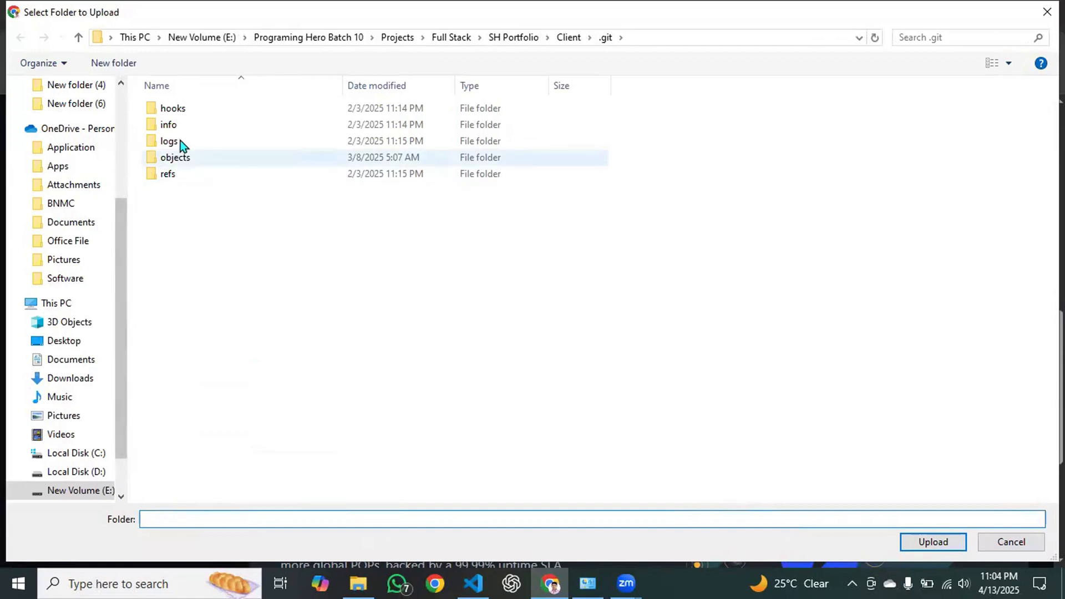
{"action": "left_click", "coordinate": [83, 39]}
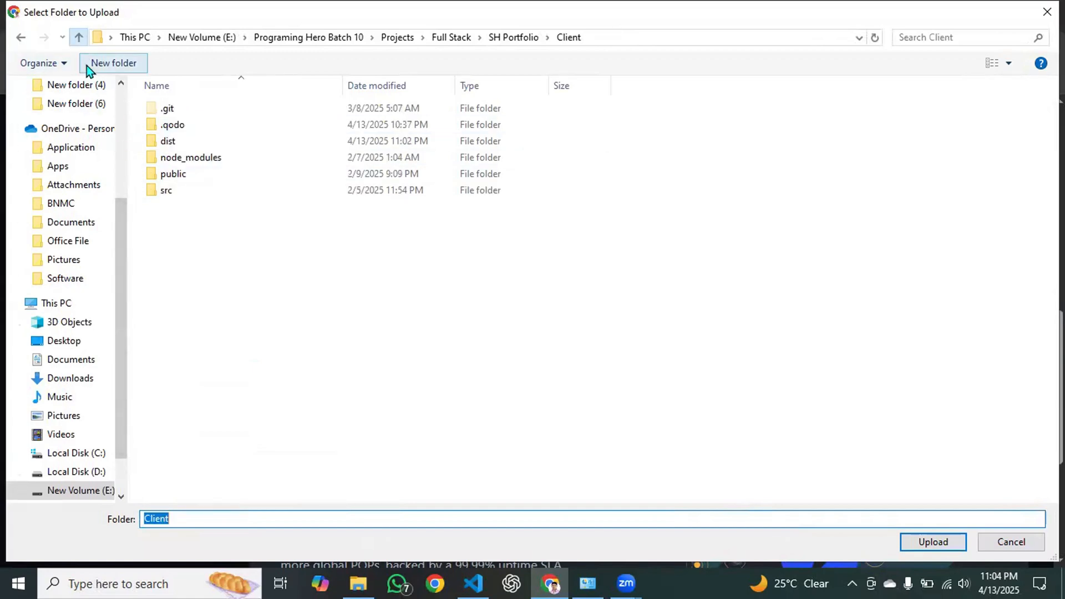
{"action": "left_click", "coordinate": [169, 143]}
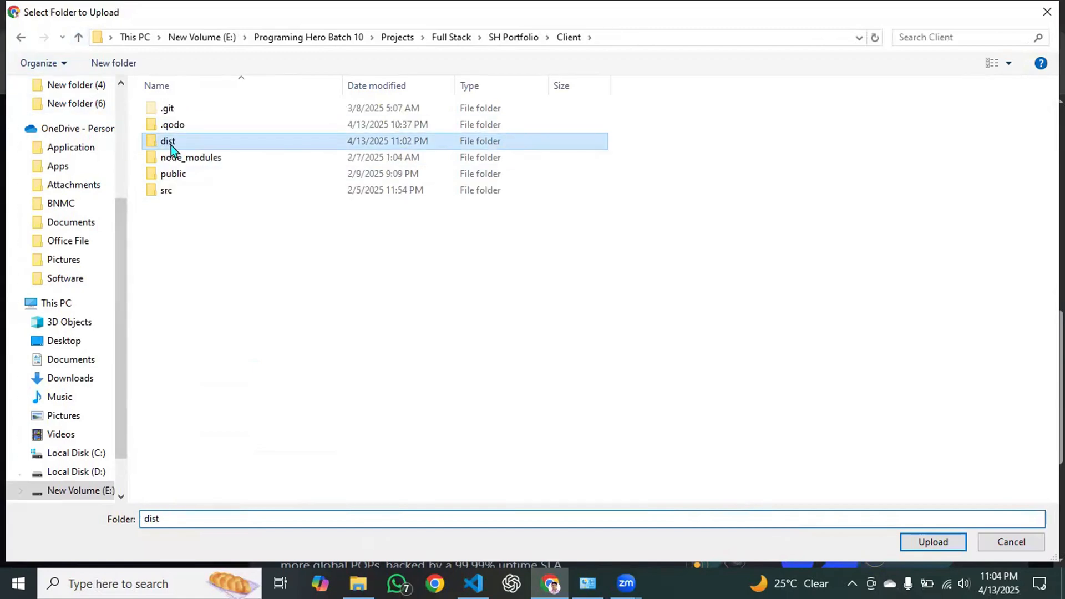
{"action": "left_click", "coordinate": [935, 542]}
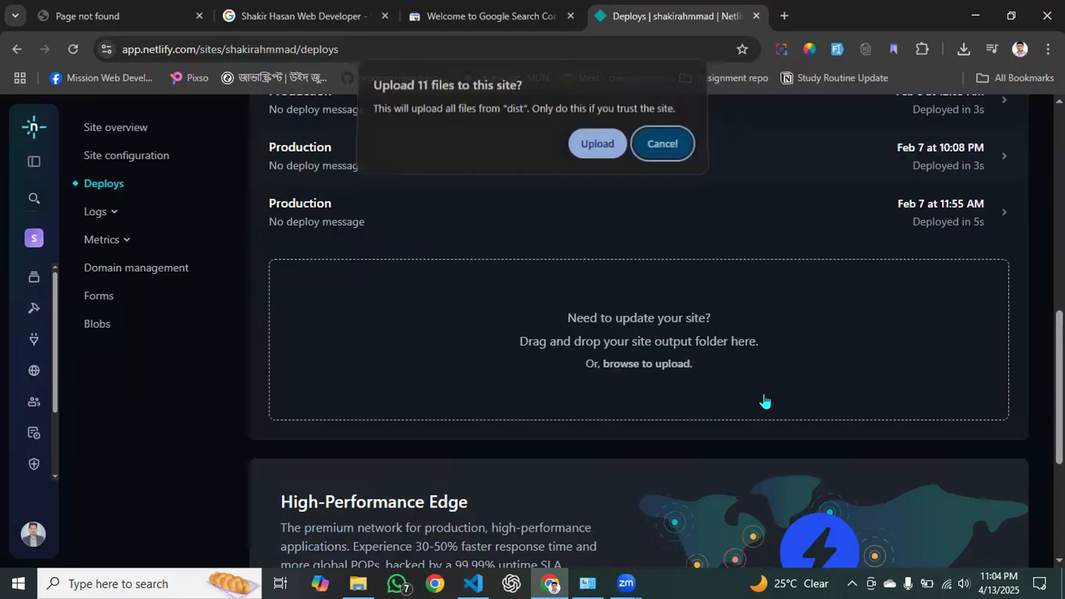
{"action": "left_click", "coordinate": [589, 149]}
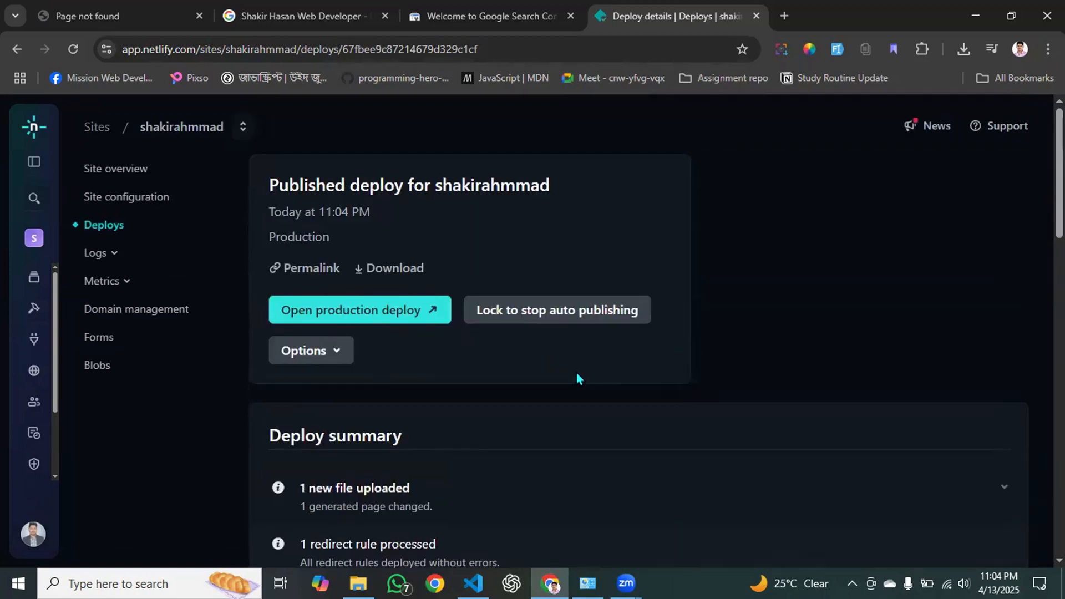
Return to Google Search Console, verify site ownership with the HTML tag method, and go to the verified property
{"action": "left_click", "coordinate": [478, 7]}
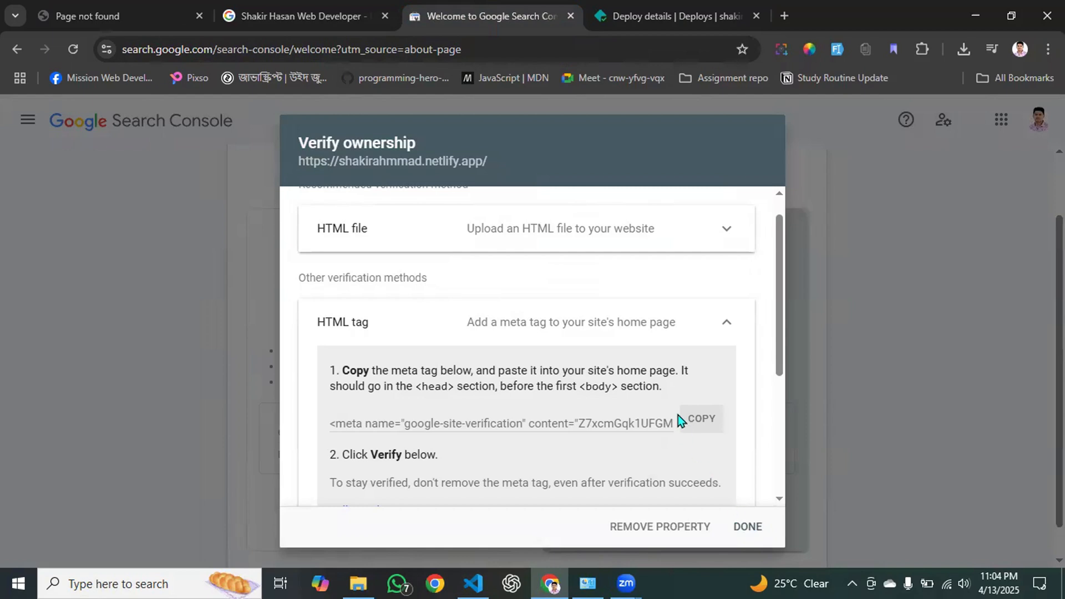
{"action": "scroll", "coordinate": [678, 415], "scroll_direction": "down", "scroll_amount": 1}
{"action": "left_click", "coordinate": [714, 484]}
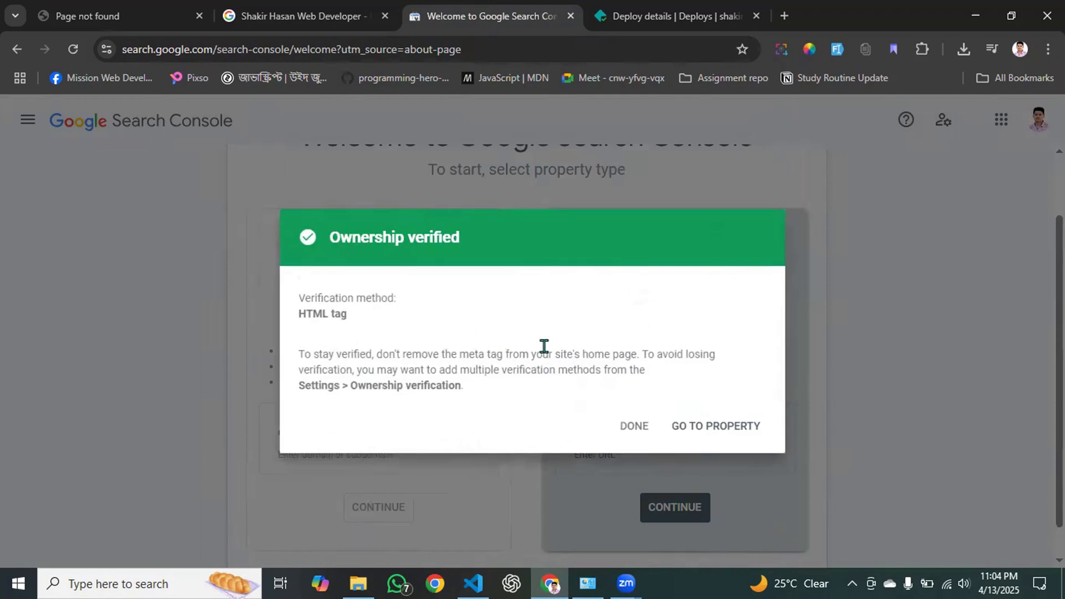
{"action": "left_click", "coordinate": [696, 428]}
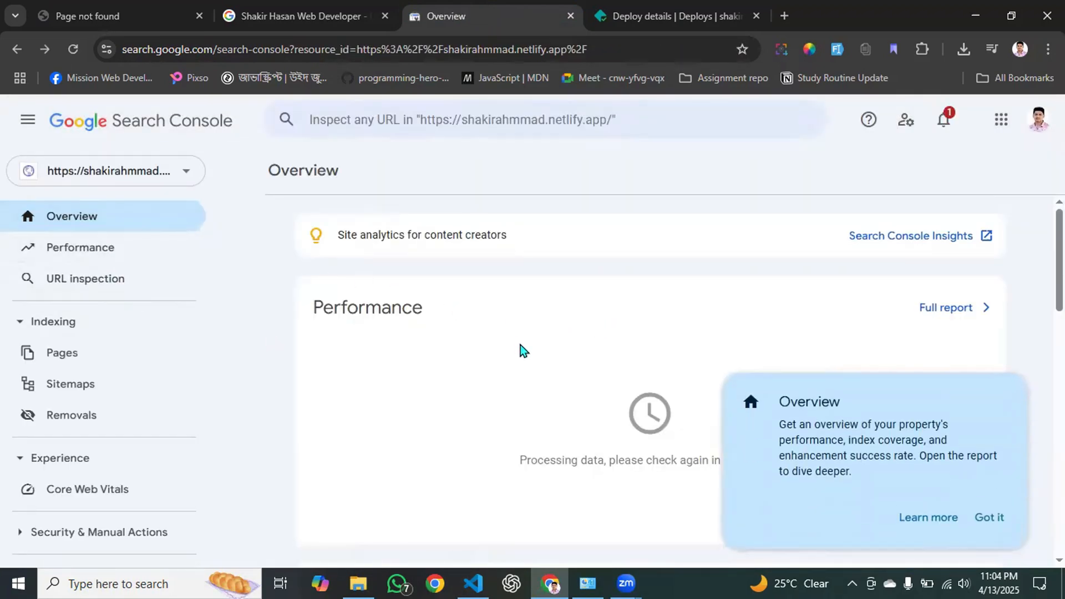
Open and close the help for the Overview introduction tip, and dismiss the tip
{"action": "left_click", "coordinate": [928, 517]}
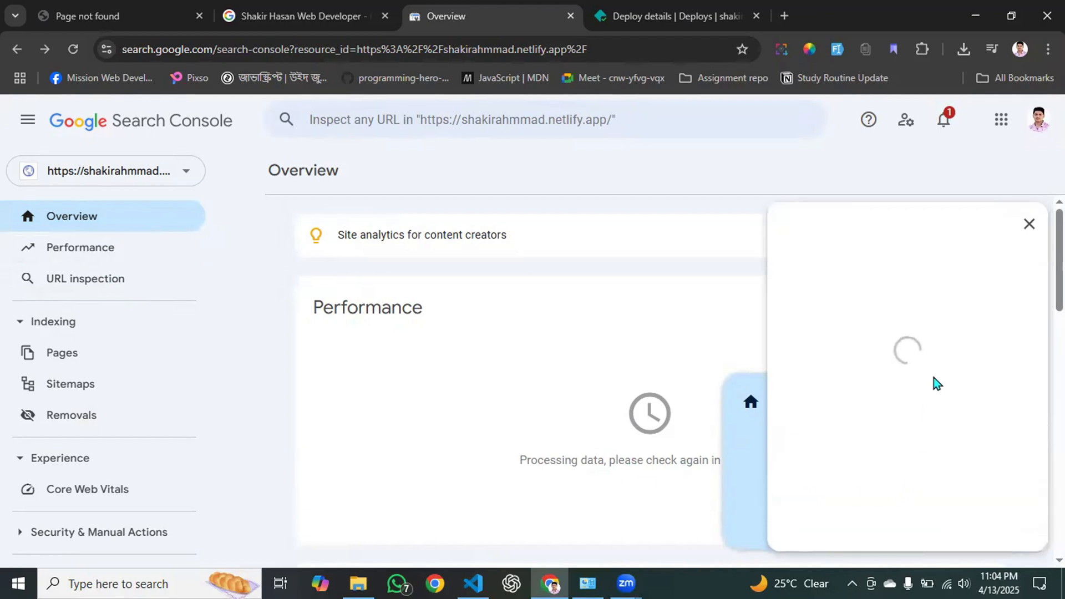
{"action": "left_click", "coordinate": [1028, 225]}
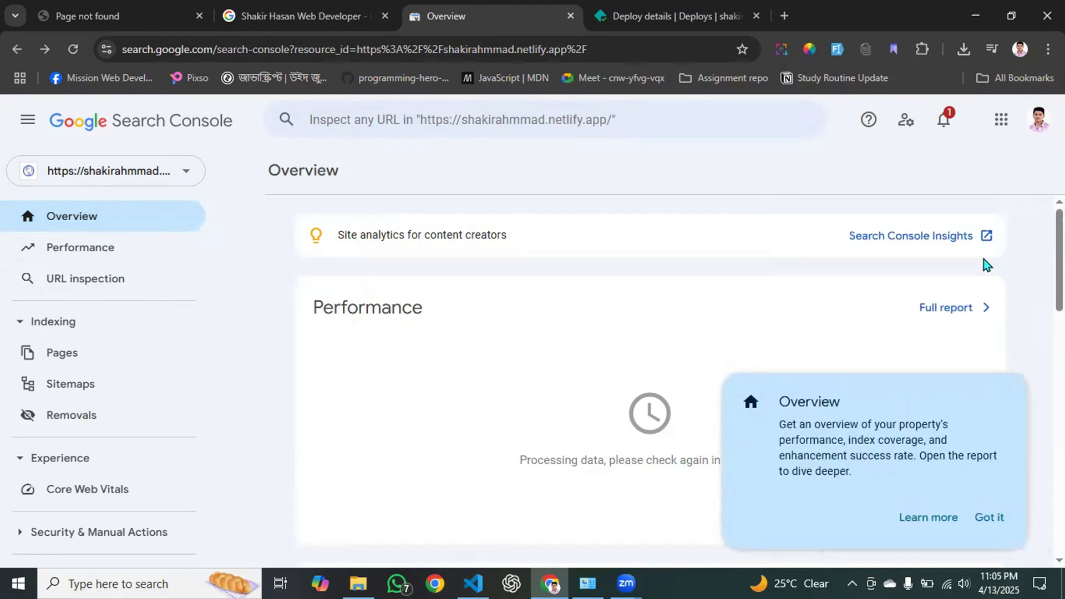
{"action": "left_click", "coordinate": [977, 517]}
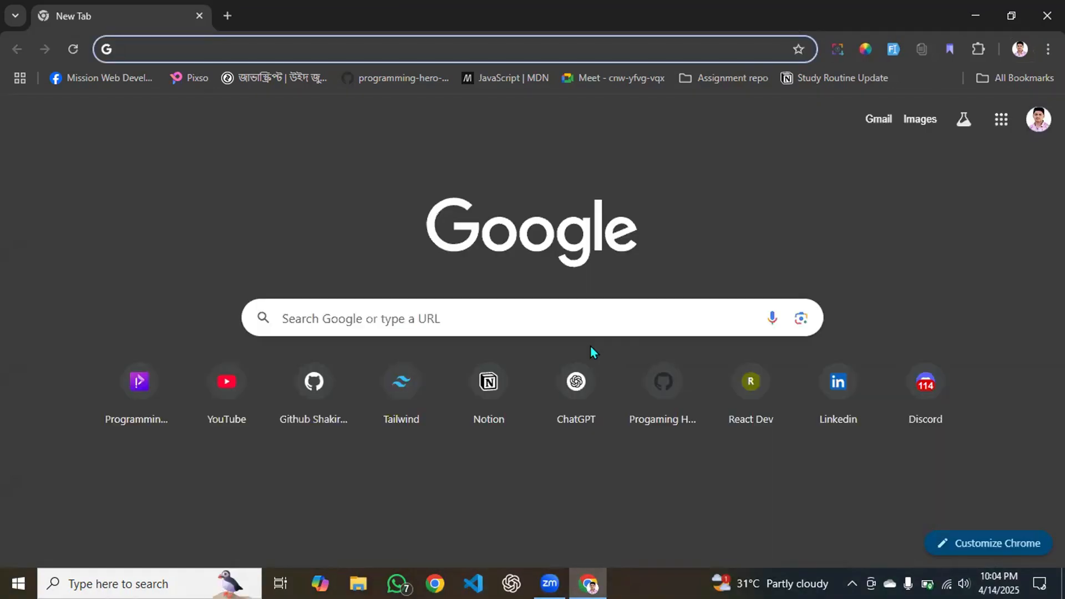
Open the live portfolio website on its netlify.app address
{"action": "left_click", "coordinate": [519, 317]}
{"action": "left_click", "coordinate": [332, 54]}
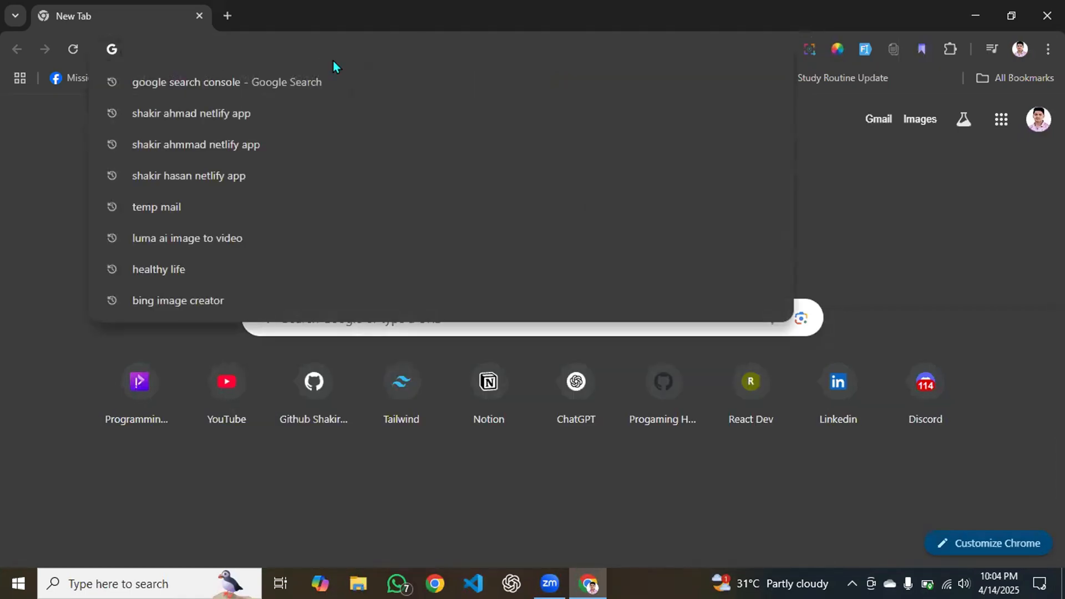
{"action": "type", "text": "shakir"}
{"action": "key", "text": "Return"}
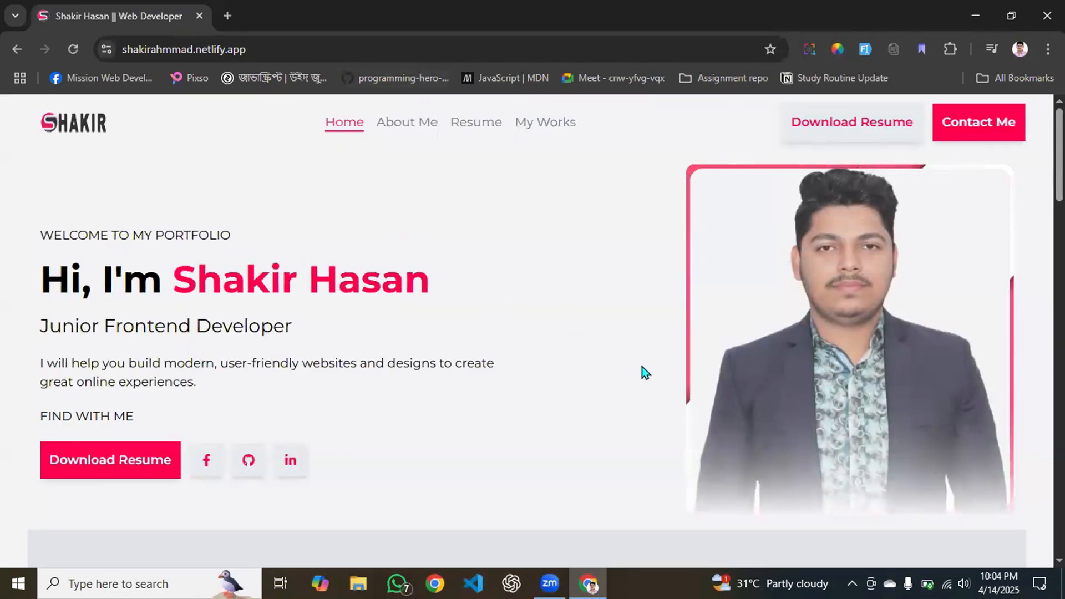
Search Google for "google search console" in a new tab and open the portfolio property's Search Console overview
{"action": "left_click", "coordinate": [226, 17]}
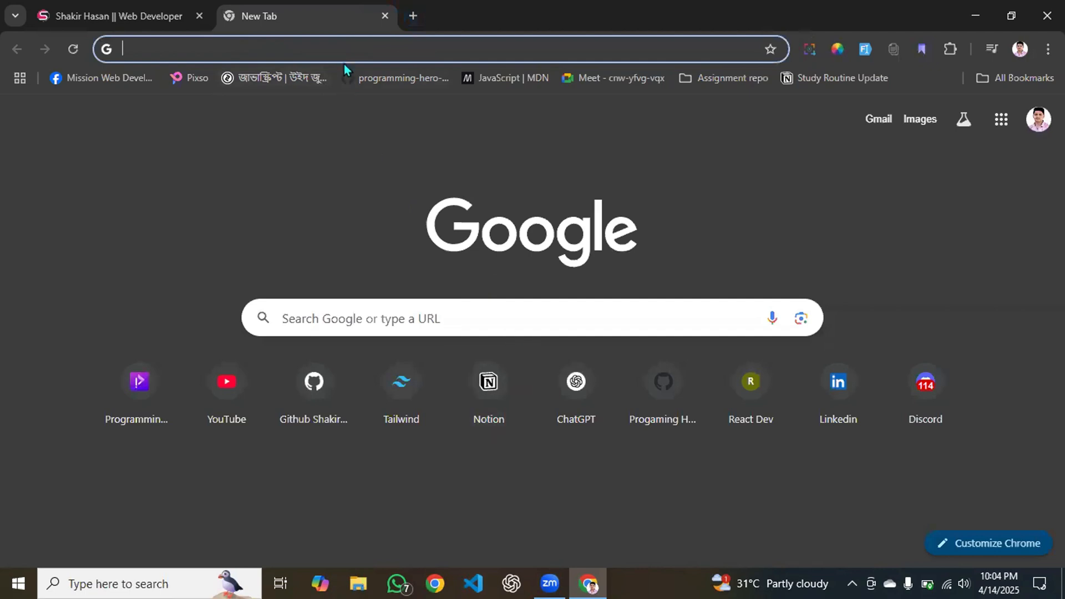
{"action": "left_click", "coordinate": [348, 50]}
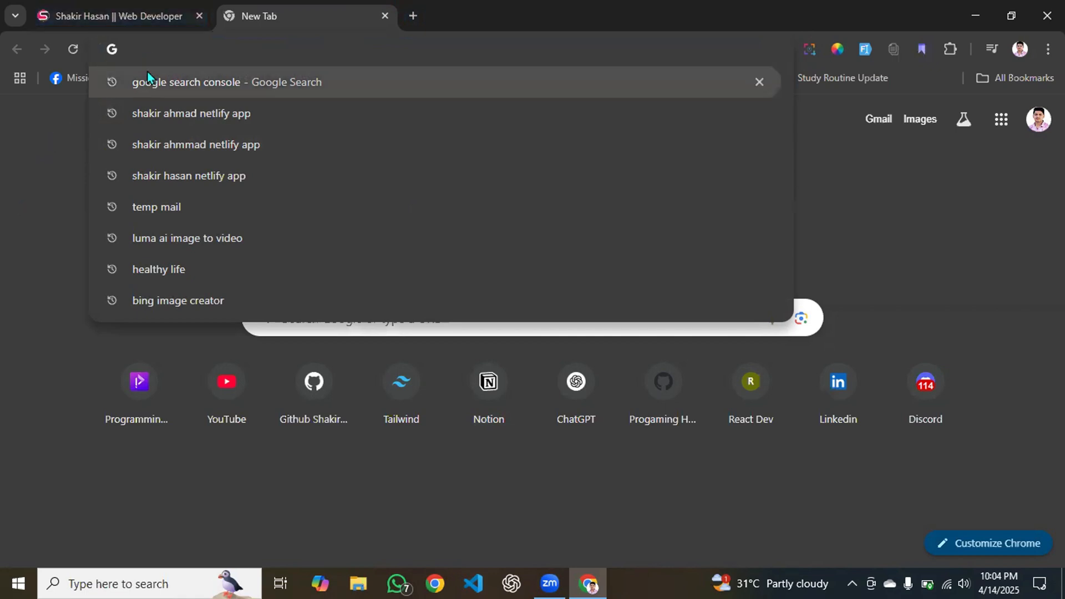
{"action": "type", "text": "google se"}
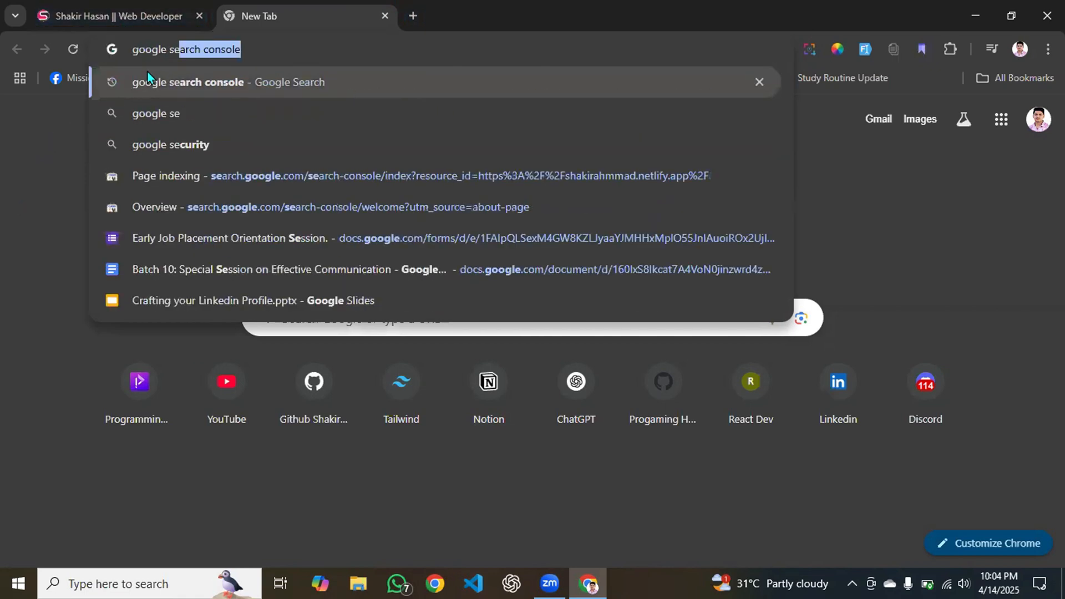
{"action": "key", "text": "Return"}
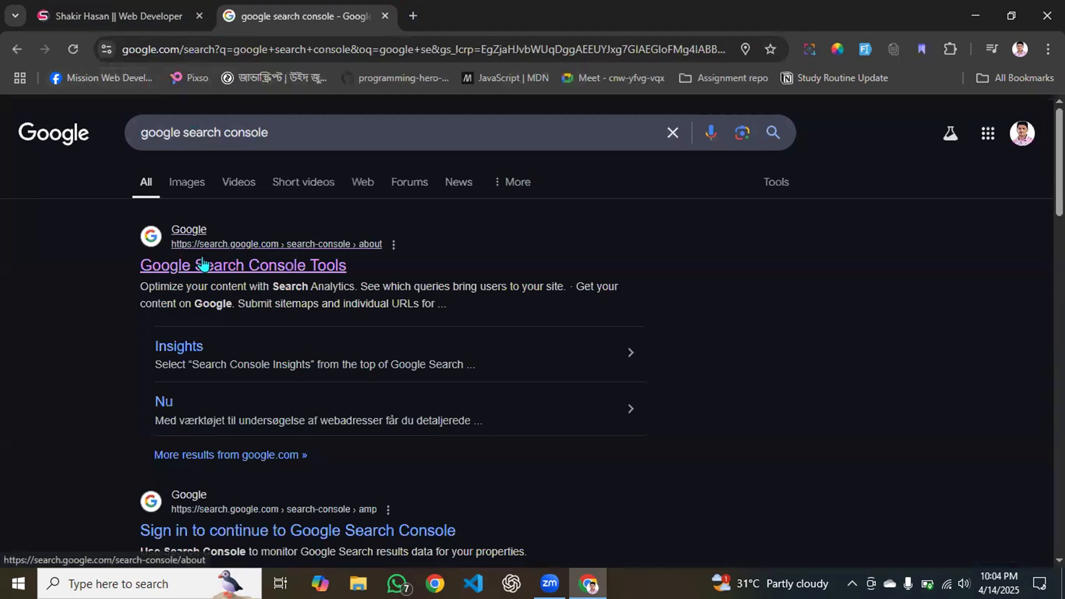
{"action": "left_click", "coordinate": [202, 265]}
{"action": "left_click", "coordinate": [220, 447]}
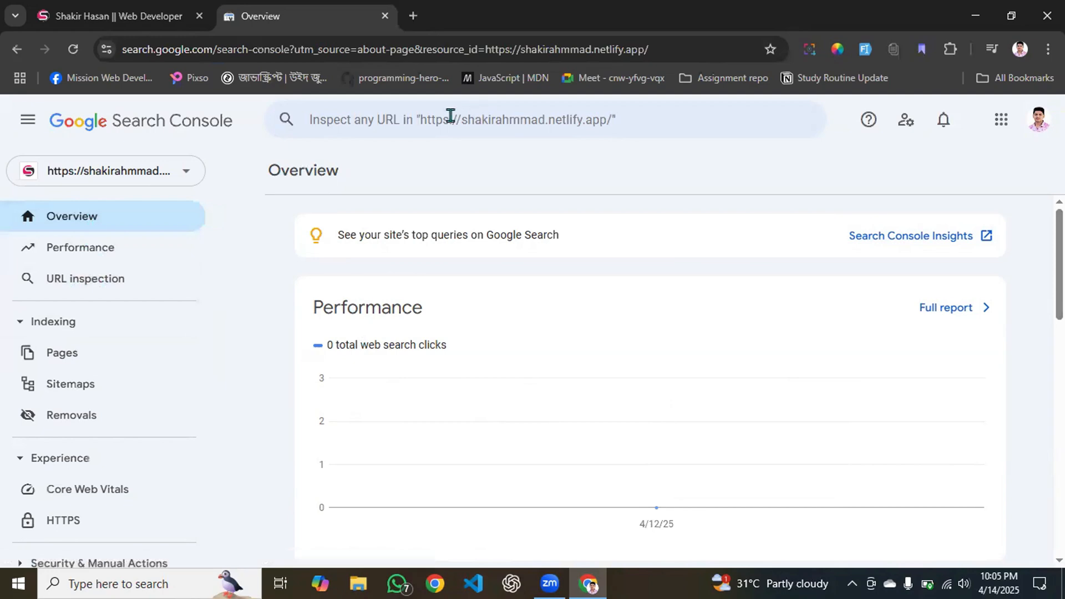
Copy the portfolio site's home page URL and inspect it with URL Inspection in Search Console
{"action": "left_click", "coordinate": [169, 12]}
{"action": "left_click", "coordinate": [189, 48]}
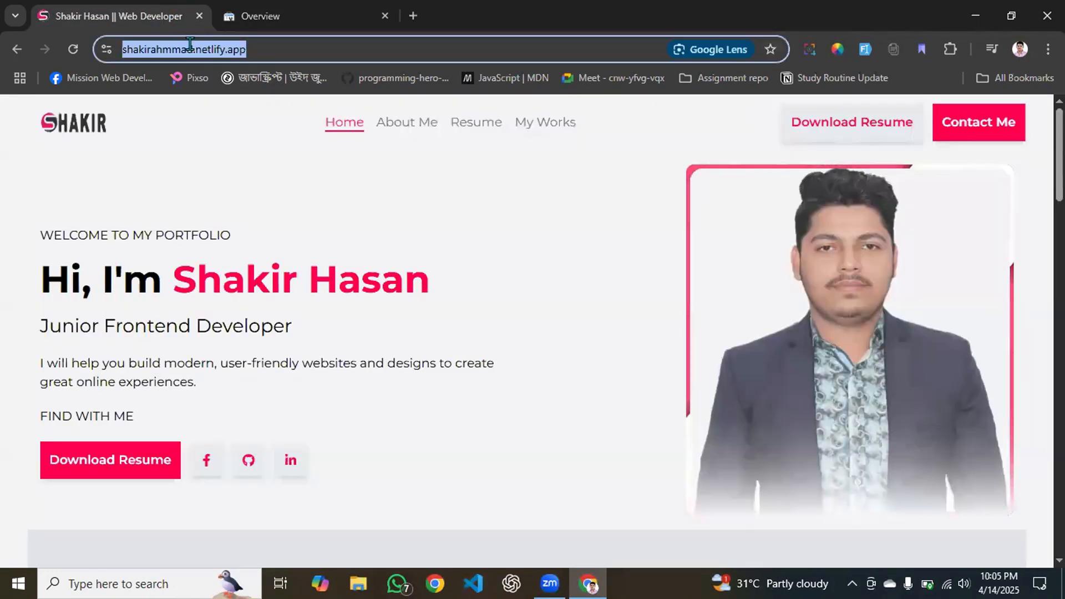
{"action": "left_click", "coordinate": [266, 15]}
{"action": "left_click", "coordinate": [521, 116]}
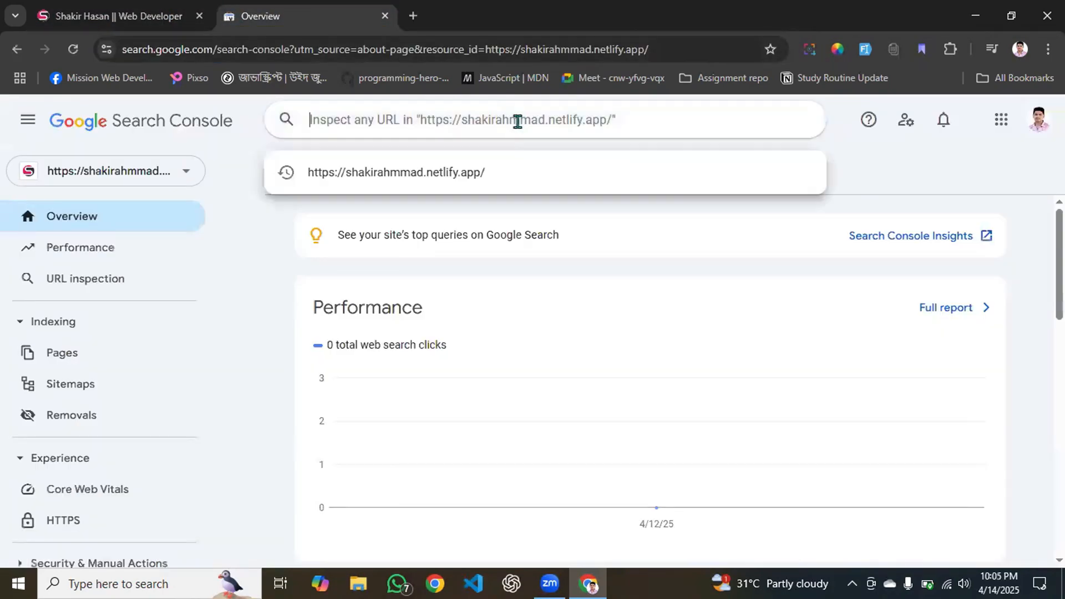
{"action": "type", "text": "https://shakirahmmad.netlify.app/"}
{"action": "key", "text": "Return"}
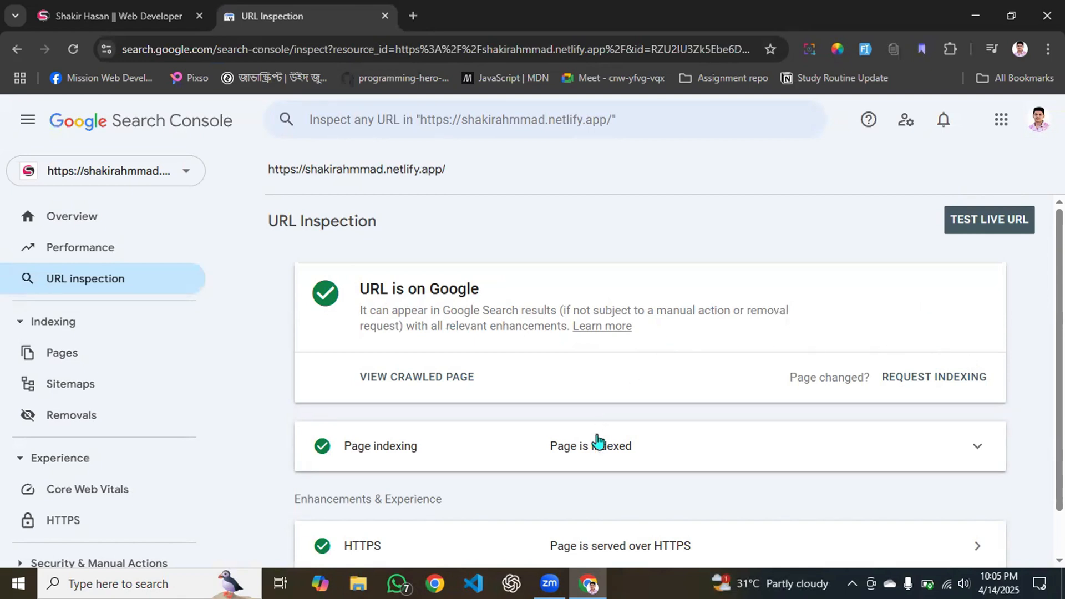
Search Google in a new tab for the site owner's name plus "netlify app" and open the portfolio result
{"action": "left_click", "coordinate": [411, 16]}
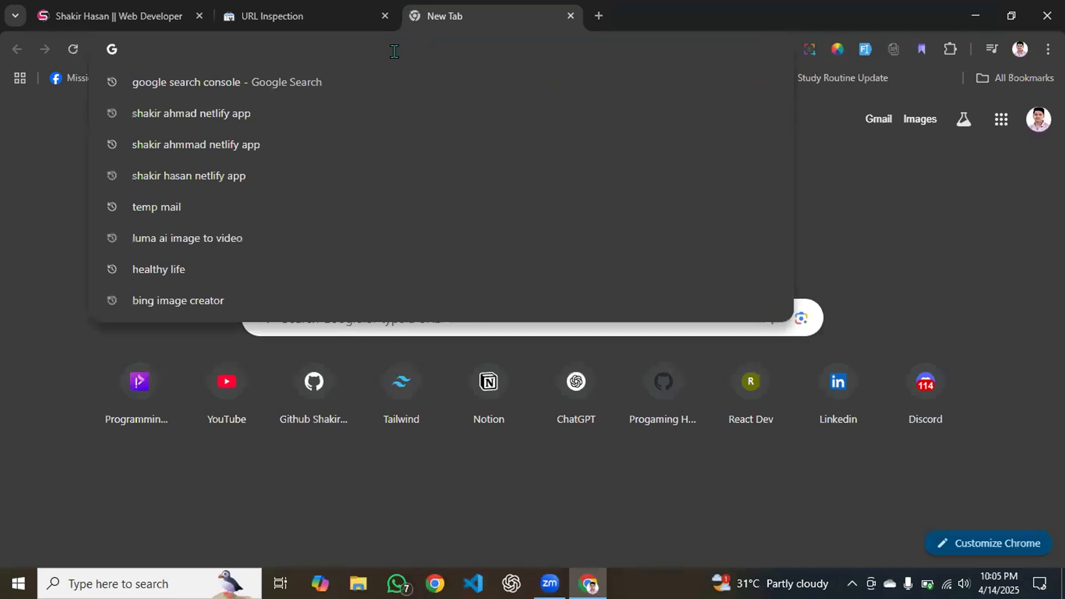
{"action": "type", "text": "shakir"}
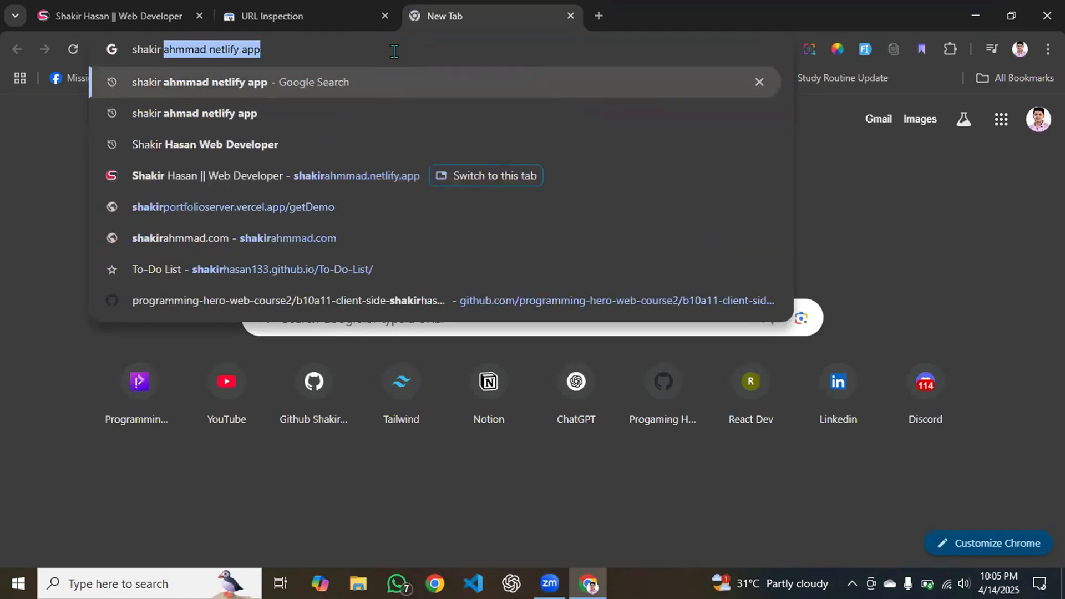
{"action": "type", "text": " hasan "}
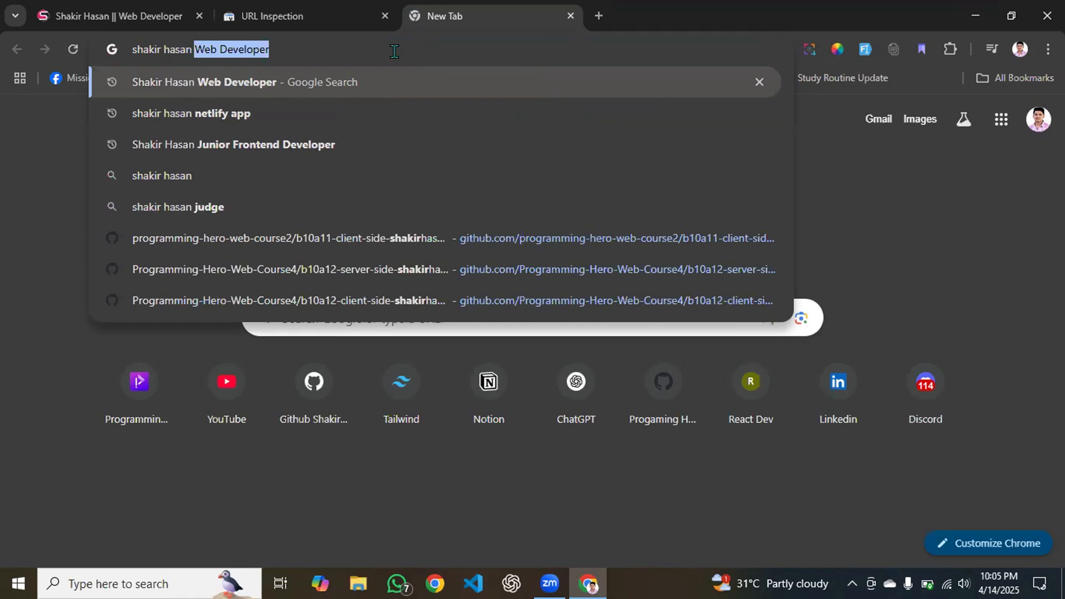
{"action": "type", "text": "ne"}
{"action": "key", "text": "Return"}
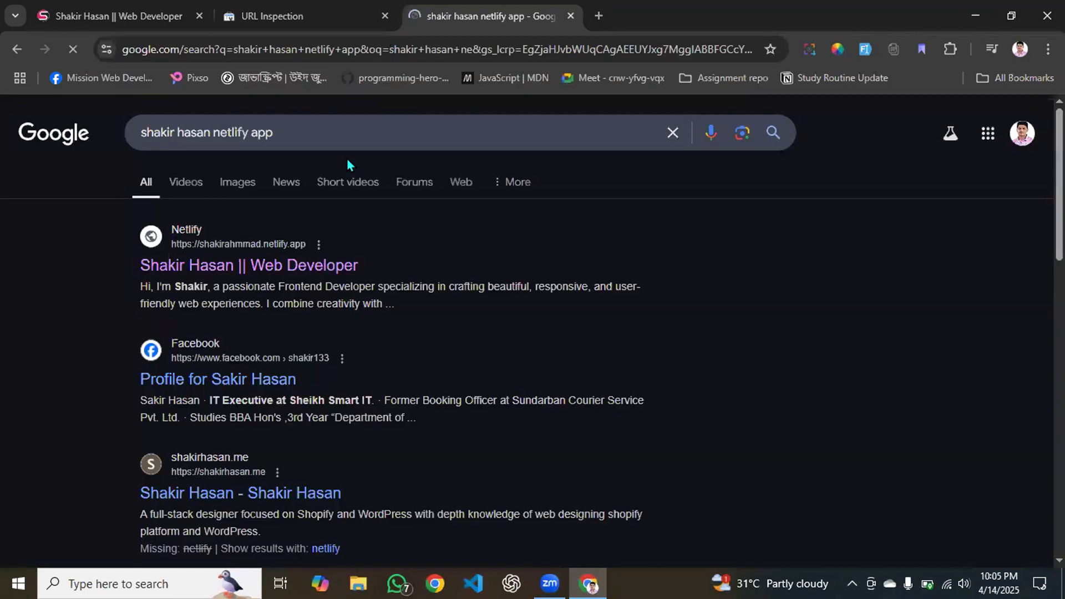
{"action": "left_click", "coordinate": [215, 278]}
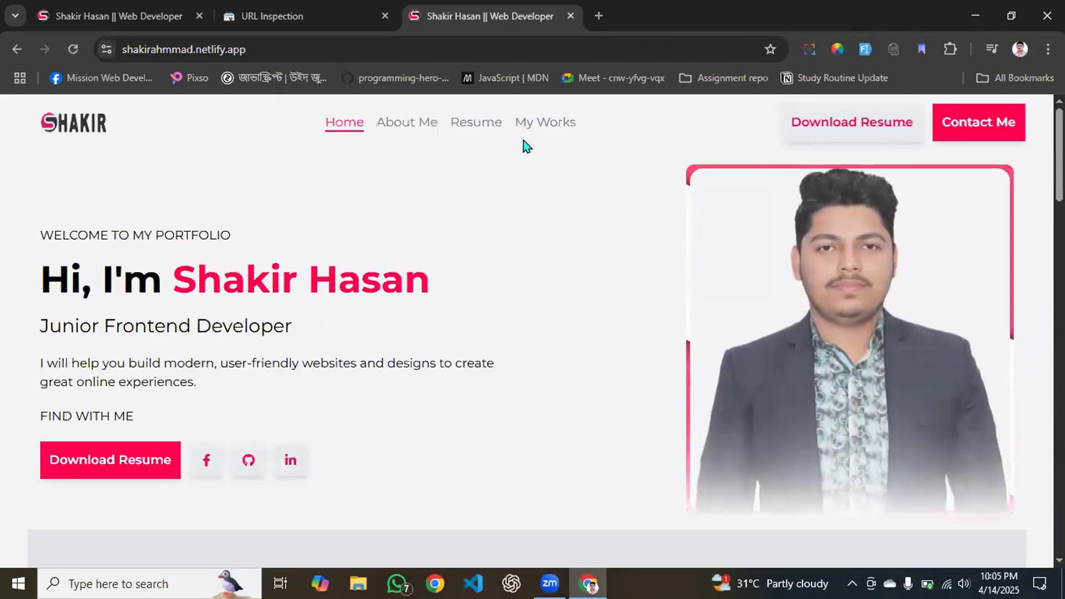
Look through the portfolio page down to Why Hire Me, and view its Education and Skills sections
{"action": "scroll", "coordinate": [488, 285], "scroll_direction": "down", "scroll_amount": 1}
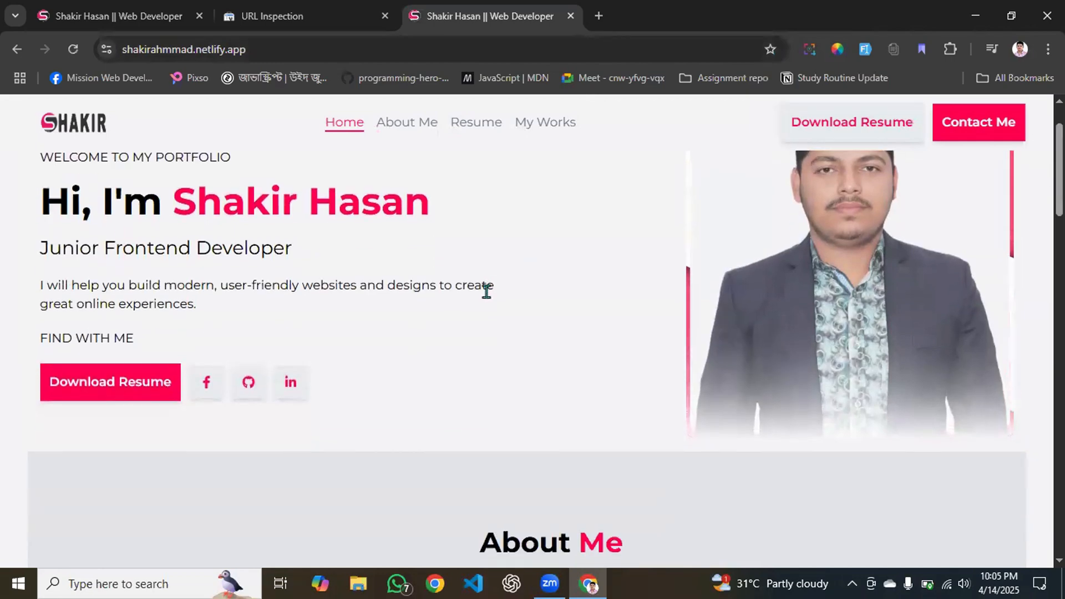
{"action": "scroll", "coordinate": [486, 292], "scroll_direction": "up", "scroll_amount": 1}
{"action": "scroll", "coordinate": [486, 283], "scroll_direction": "down", "scroll_amount": 4}
{"action": "scroll", "coordinate": [562, 371], "scroll_direction": "up", "scroll_amount": 3}
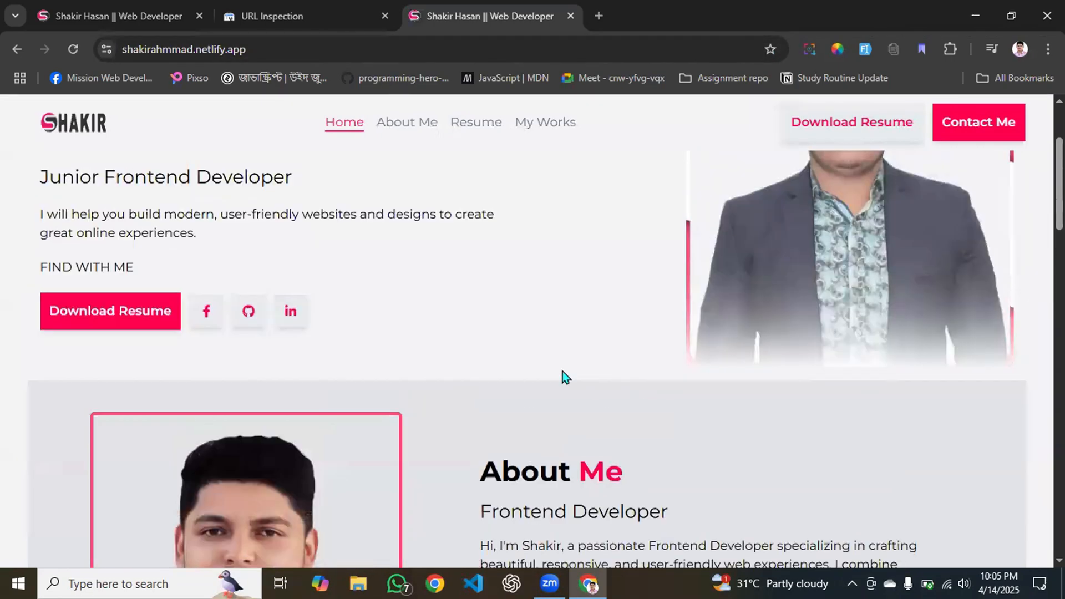
{"action": "scroll", "coordinate": [563, 371], "scroll_direction": "up", "scroll_amount": 2}
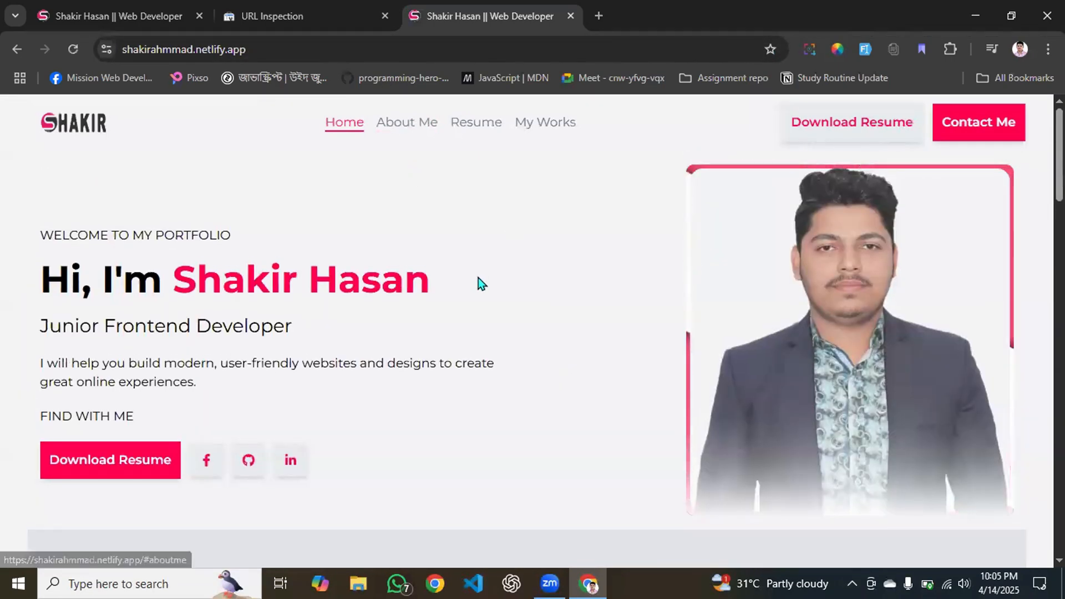
{"action": "scroll", "coordinate": [481, 283], "scroll_direction": "down", "scroll_amount": 12}
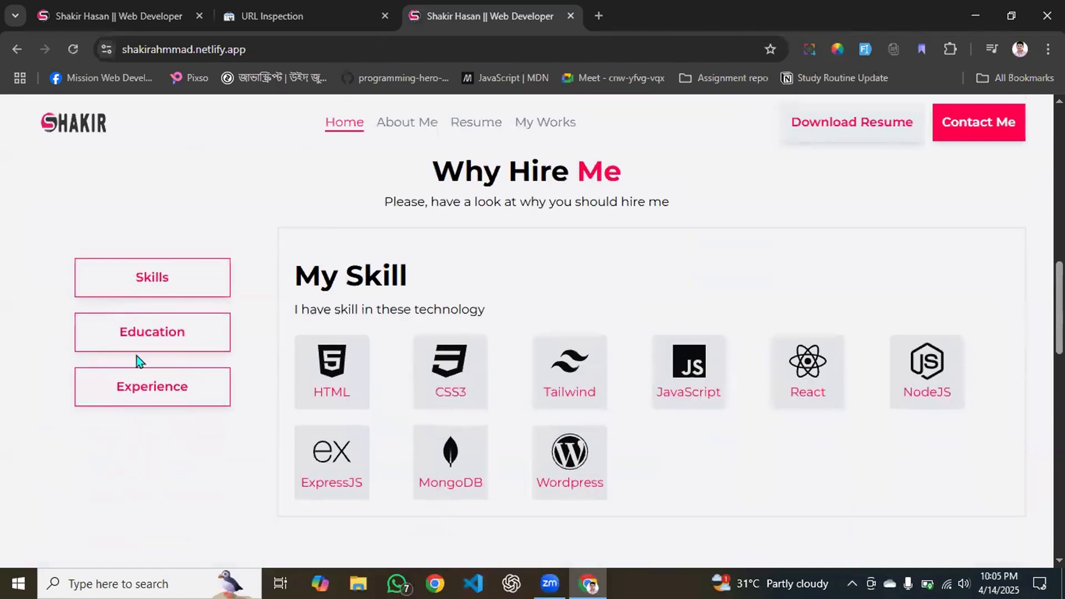
{"action": "left_click", "coordinate": [155, 344]}
{"action": "left_click", "coordinate": [189, 296]}
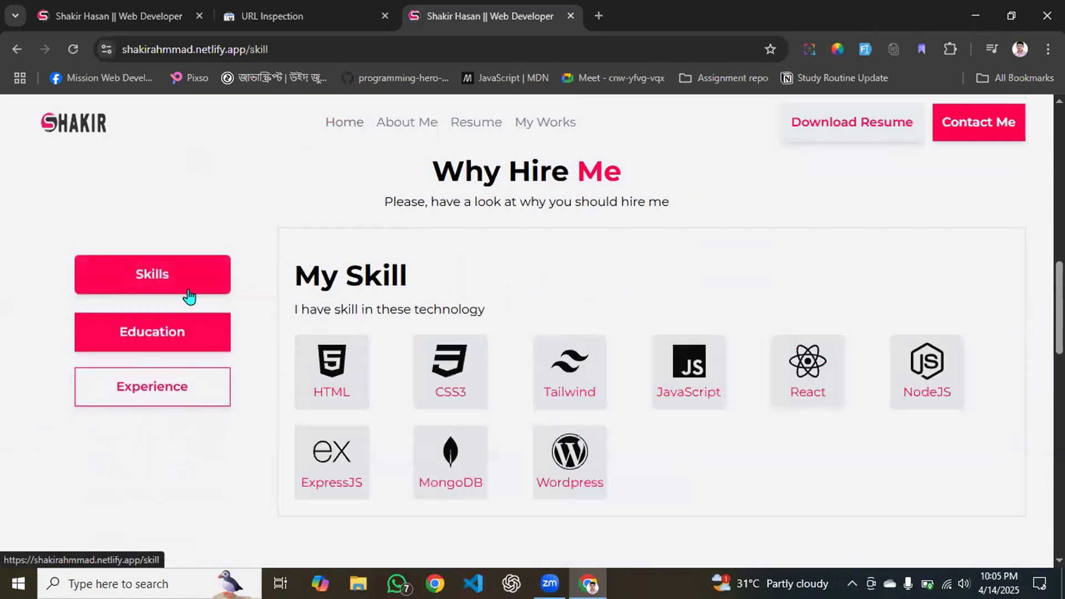
Copy the portfolio's /skill page URL and open the Sitemaps page of the property in Search Console
{"action": "left_click", "coordinate": [298, 50]}
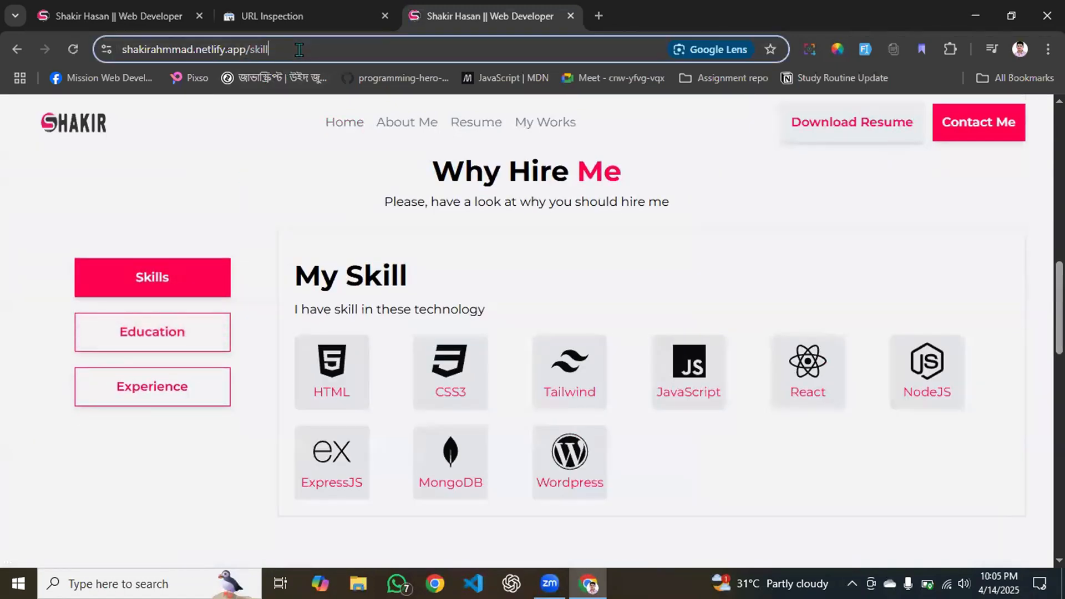
{"action": "key", "text": "ctrl+a"}
{"action": "key", "text": "ctrl+c"}
{"action": "left_click", "coordinate": [363, 5]}
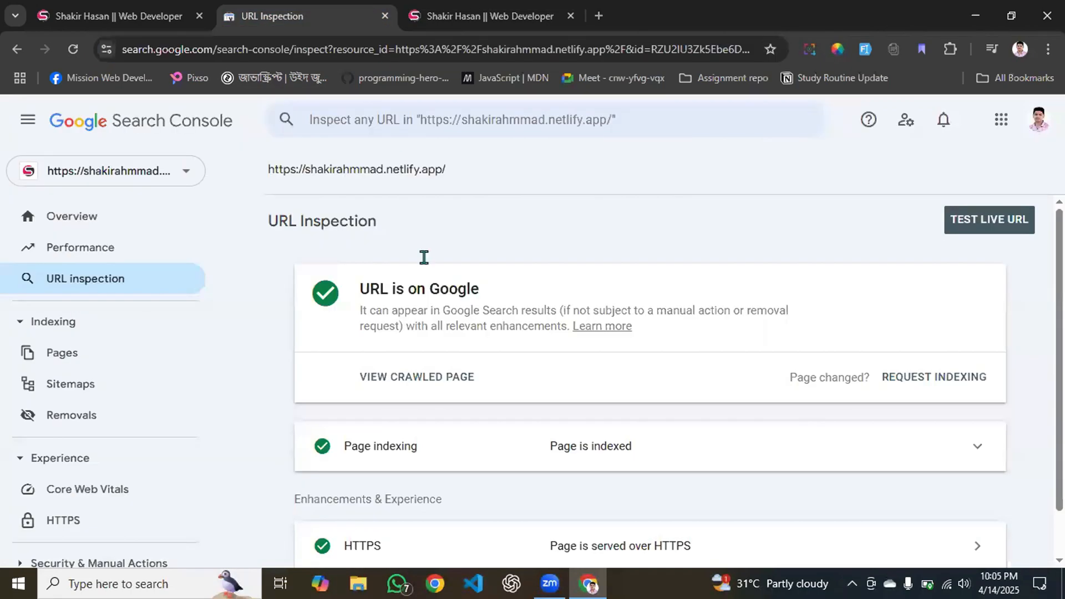
{"action": "left_click", "coordinate": [136, 388]}
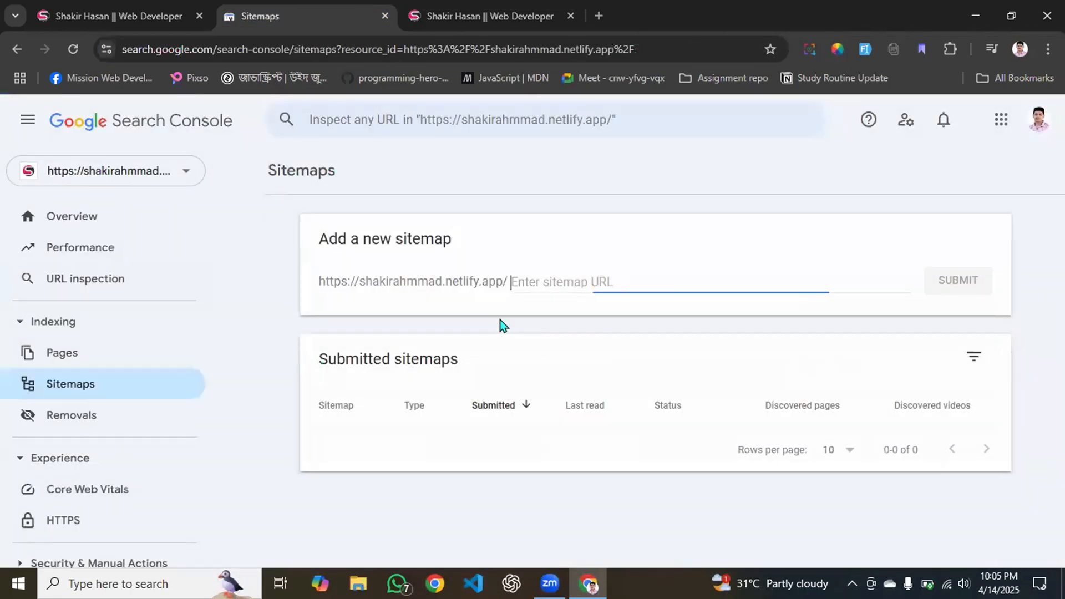
{"action": "left_click", "coordinate": [986, 516]}
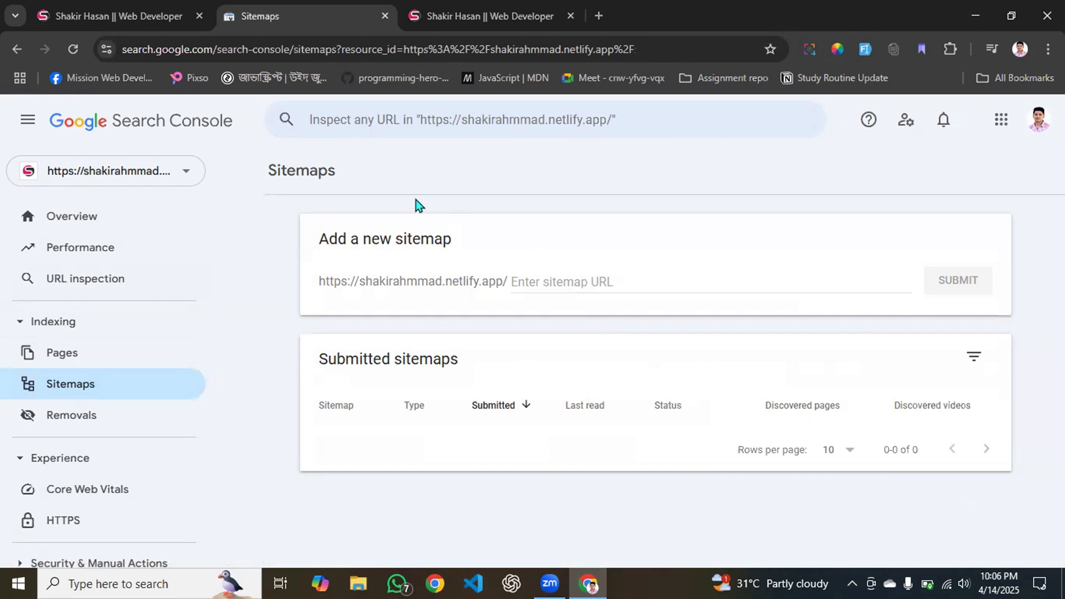
Inspect the portfolio's copied /skill page URL with URL Inspection in Search Console
{"action": "left_click", "coordinate": [488, 119]}
{"action": "type", "text": "https://shakirahmmad.netlify.app/"}
{"action": "key", "text": "Return"}
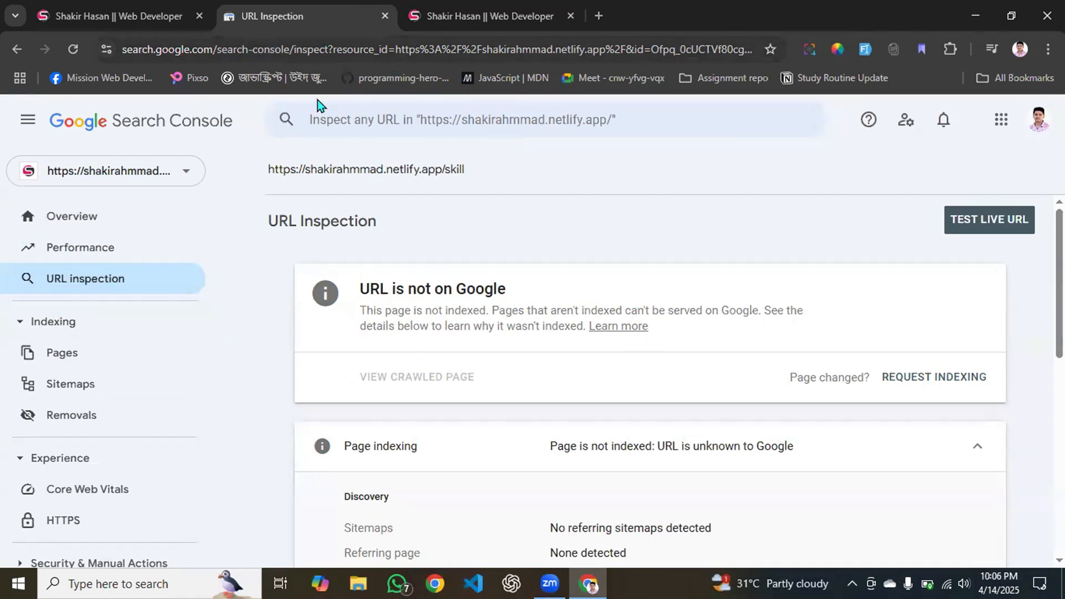
{"action": "left_click", "coordinate": [417, 121]}
{"action": "key", "text": "ctrl+v"}
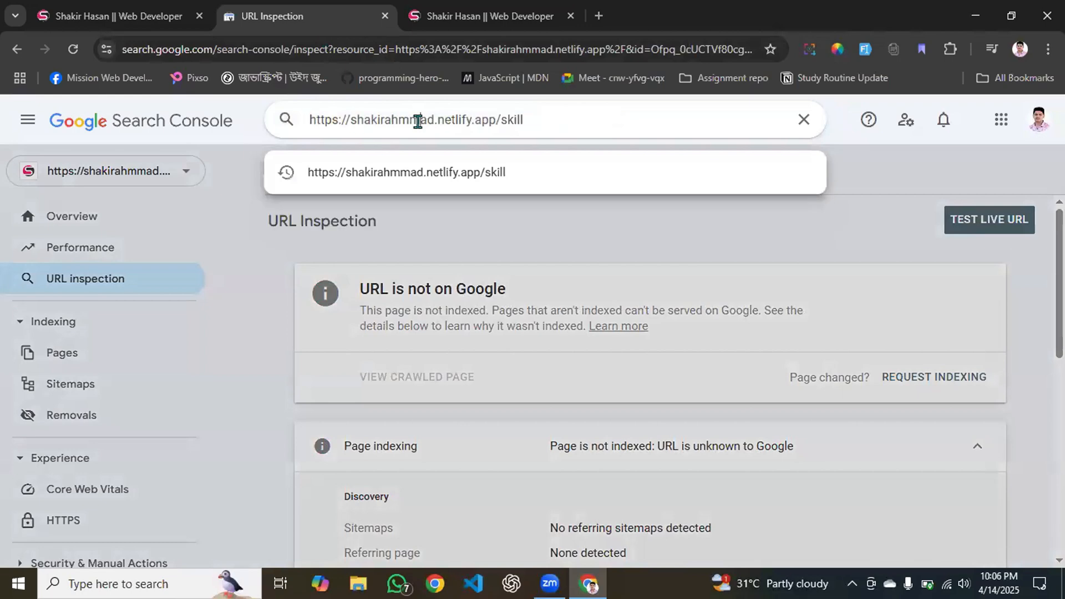
{"action": "key", "text": "Return"}
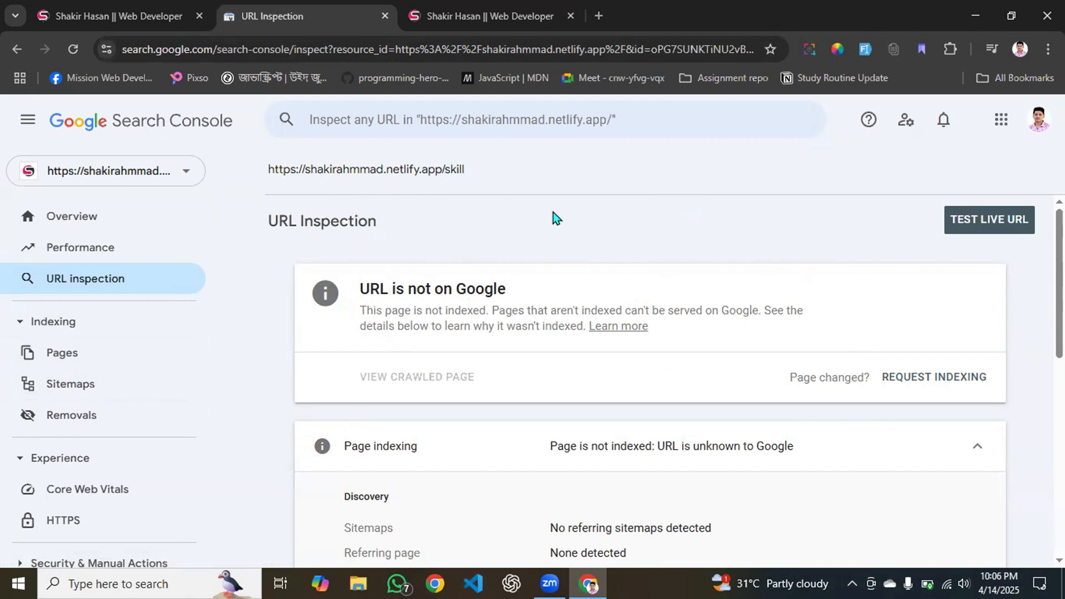
Request indexing for the /skill page and dismiss the confirmation message
{"action": "scroll", "coordinate": [694, 238], "scroll_direction": "down", "scroll_amount": 2}
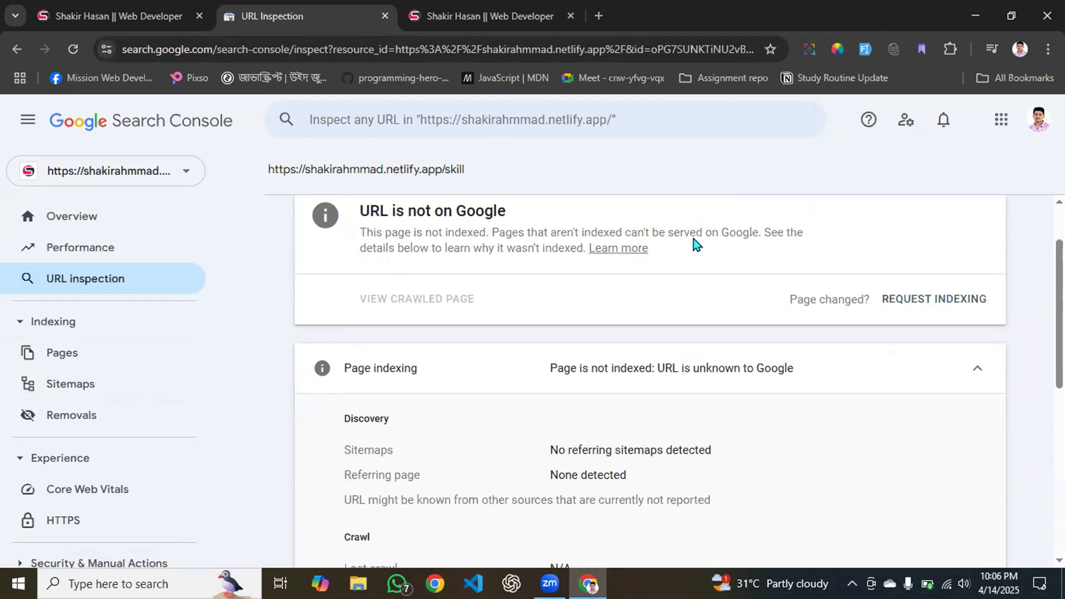
{"action": "left_click", "coordinate": [955, 304]}
{"action": "scroll", "coordinate": [575, 331], "scroll_direction": "up", "scroll_amount": 2}
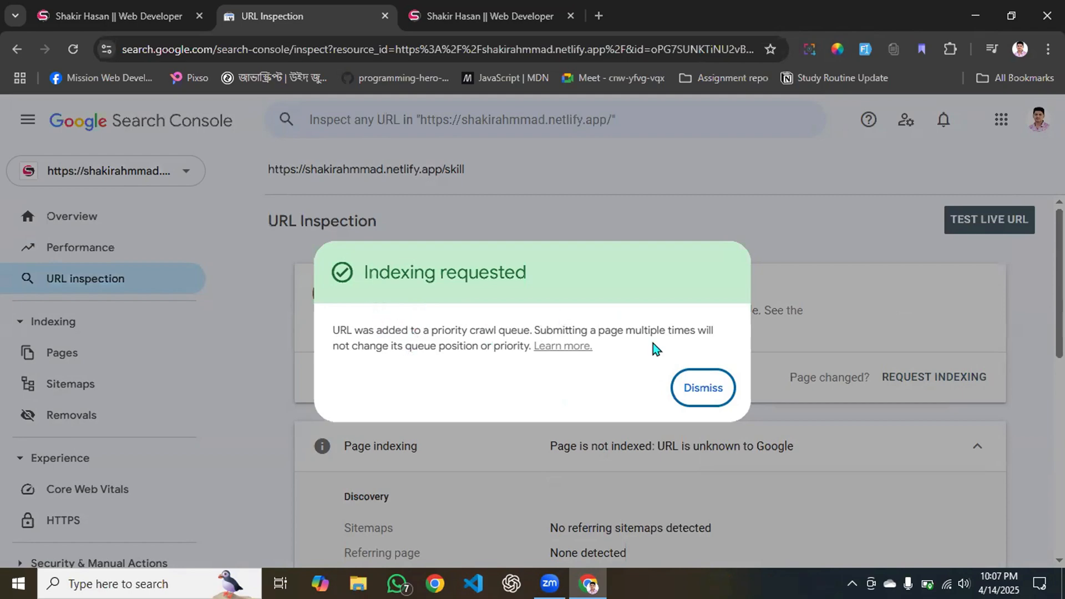
{"action": "left_click", "coordinate": [715, 392]}
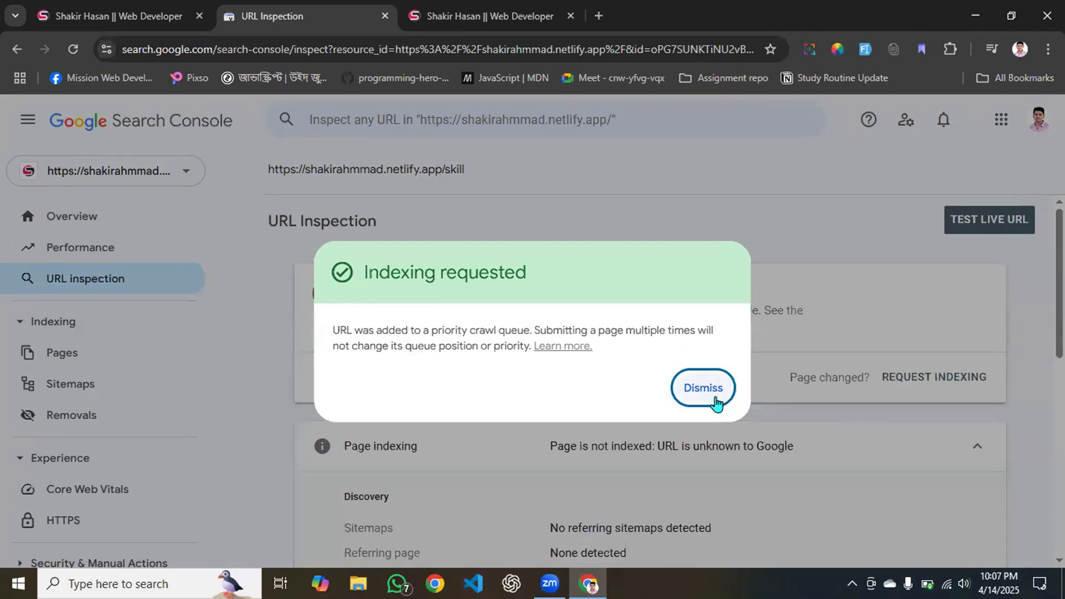
Open the Education section on the portfolio site, copy its /education page URL, and return to Search Console
{"action": "key", "text": "ctrl+Tab"}
{"action": "scroll", "coordinate": [328, 316], "scroll_direction": "down", "scroll_amount": 1}
{"action": "left_click", "coordinate": [184, 256]}
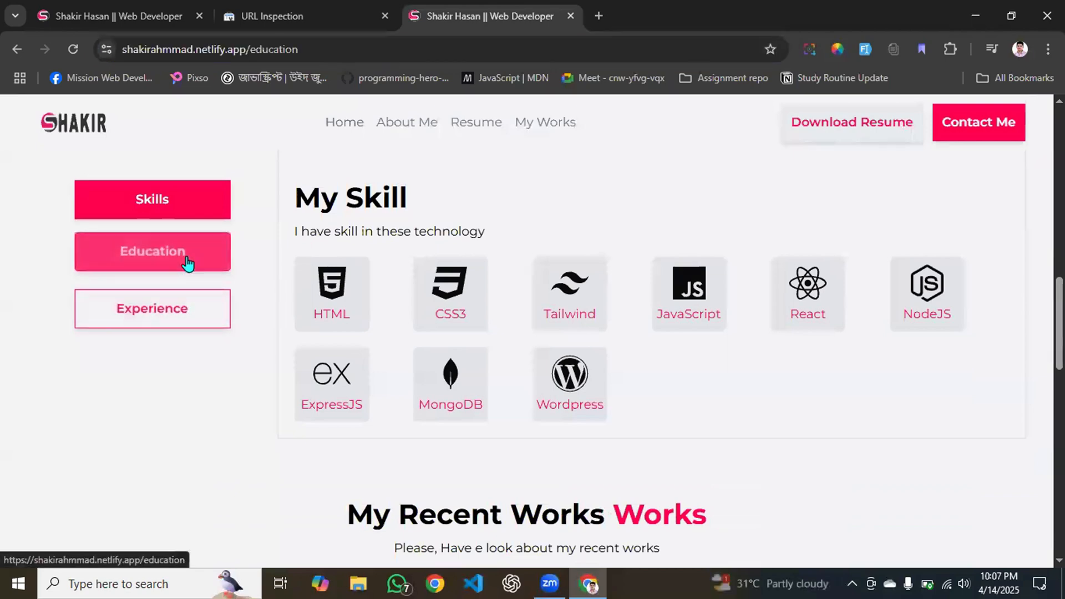
{"action": "left_click", "coordinate": [381, 51]}
{"action": "key", "text": "ctrl+c"}
{"action": "key", "text": "ctrl+shift+Tab"}
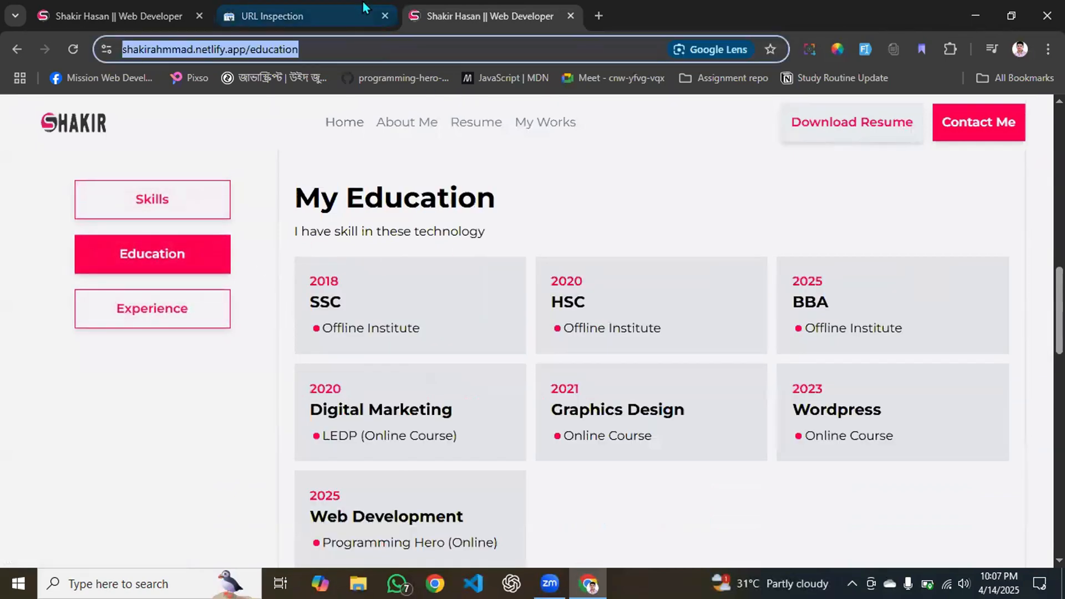
Inspect the copied /education page URL and request indexing for it
{"action": "left_click", "coordinate": [452, 123]}
{"action": "key", "text": "ctrl+v"}
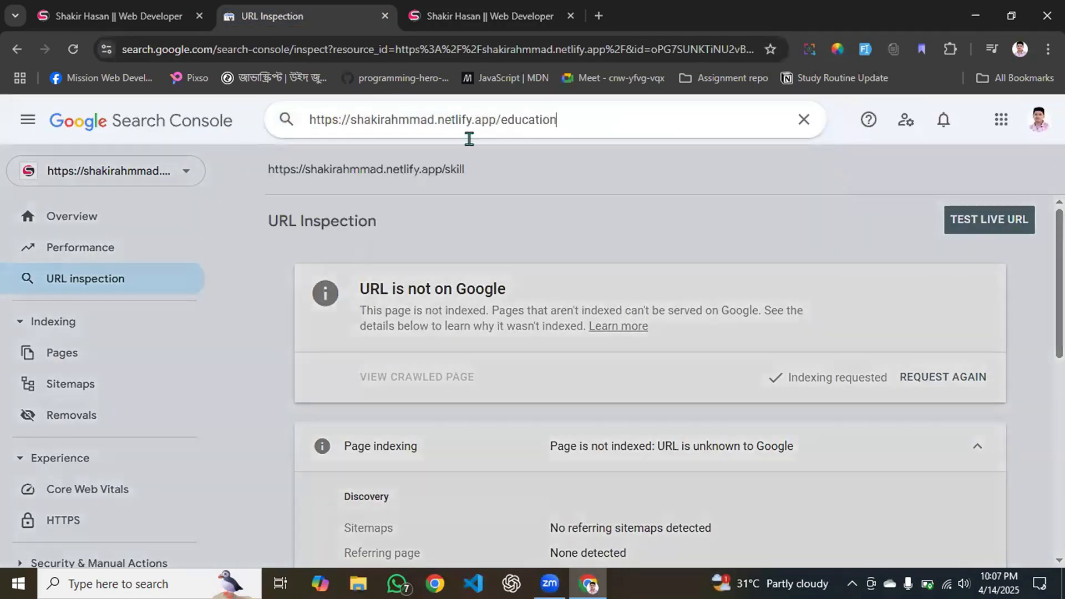
{"action": "key", "text": "Return"}
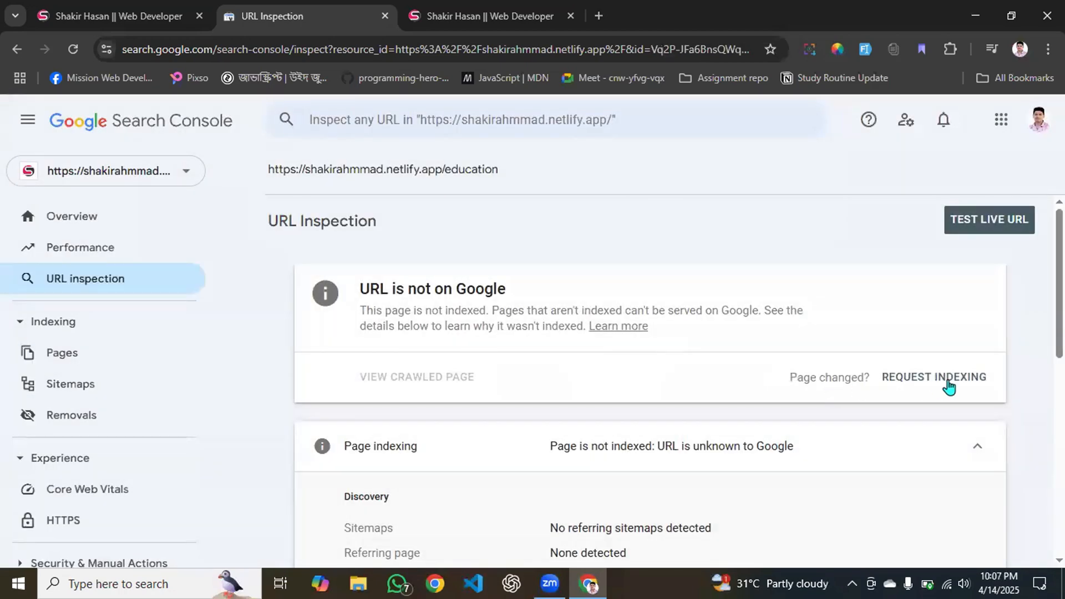
{"action": "left_click", "coordinate": [946, 379]}
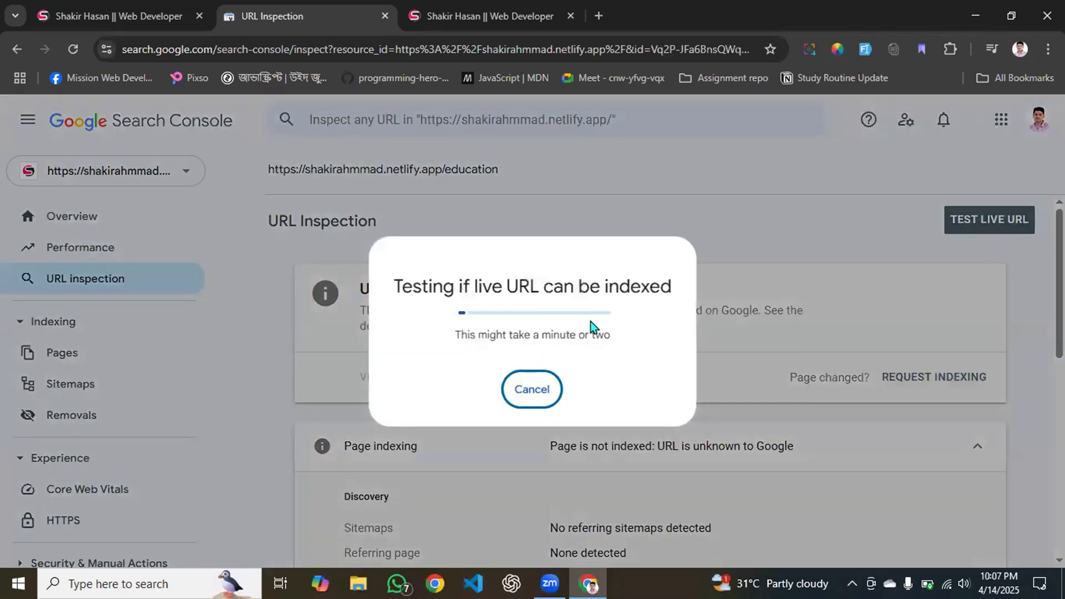